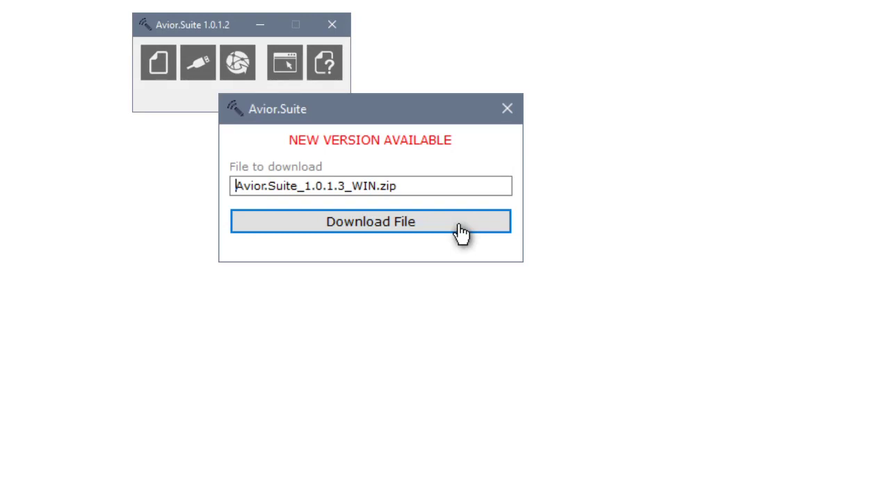
Dismiss the new-version notice, then open and close the File panel without choosing anything.
left_click(460, 233)
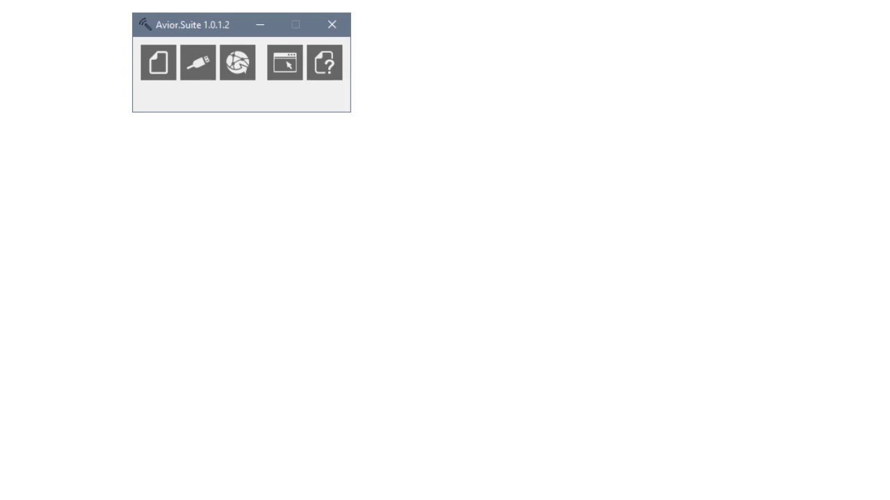
left_click(168, 82)
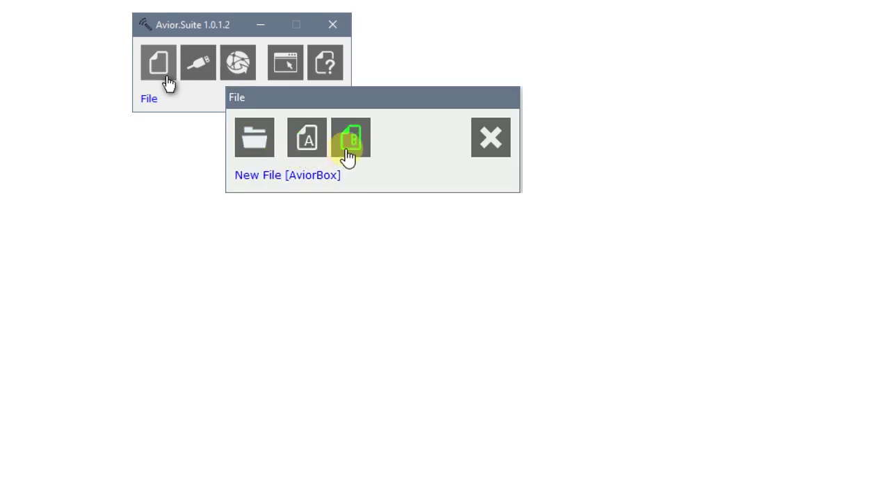
left_click(492, 159)
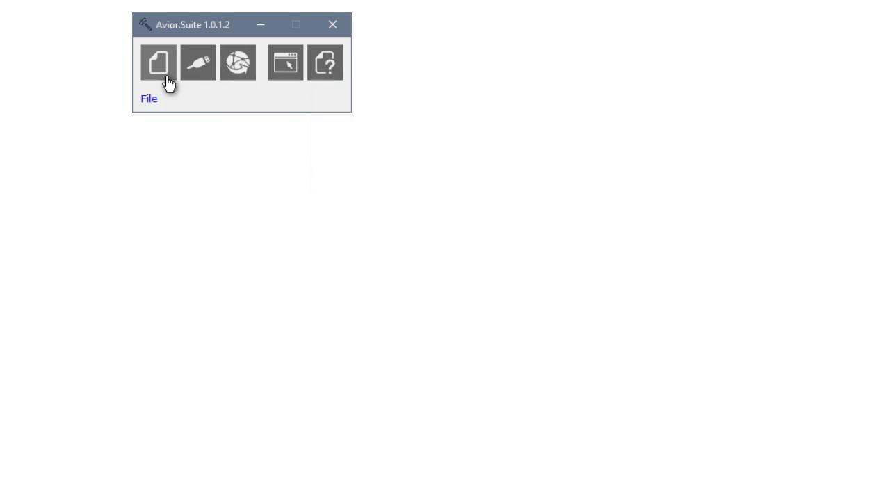
left_click(238, 73)
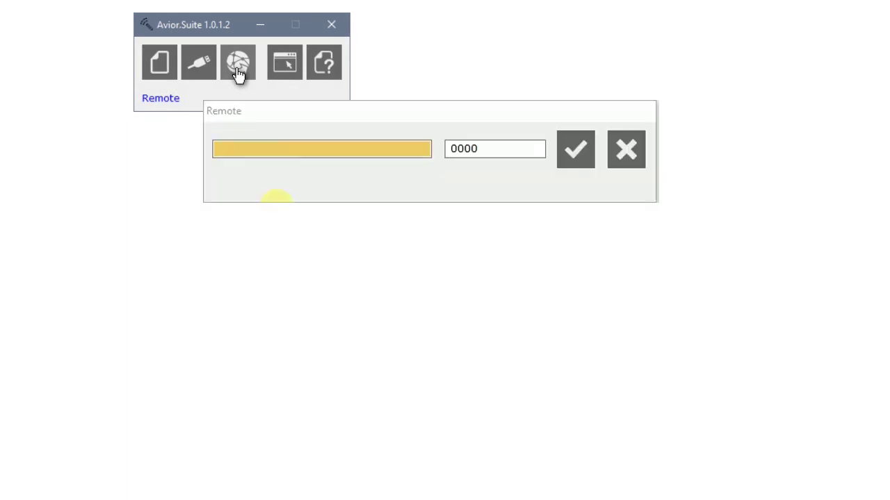
left_click(257, 150)
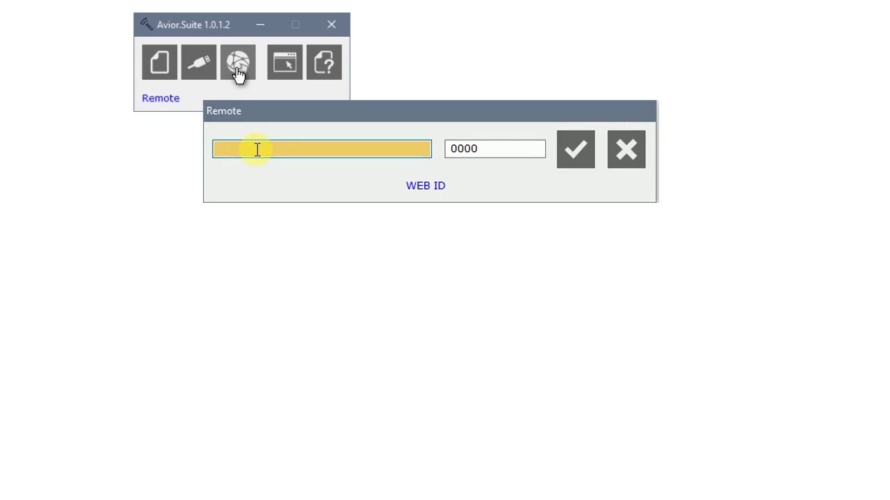
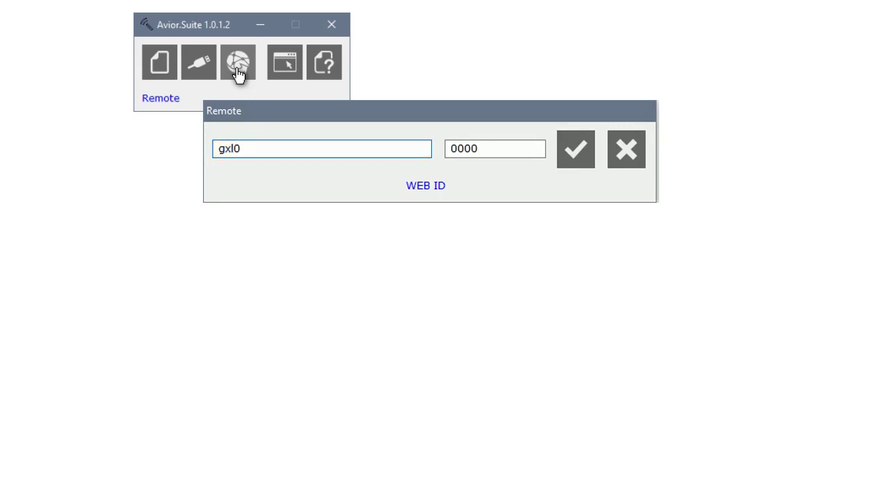
key("Tab")
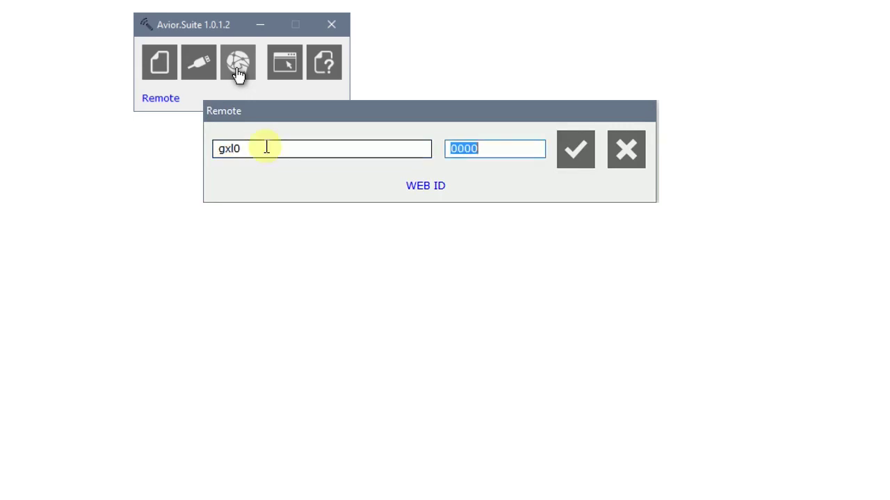
left_click(583, 159)
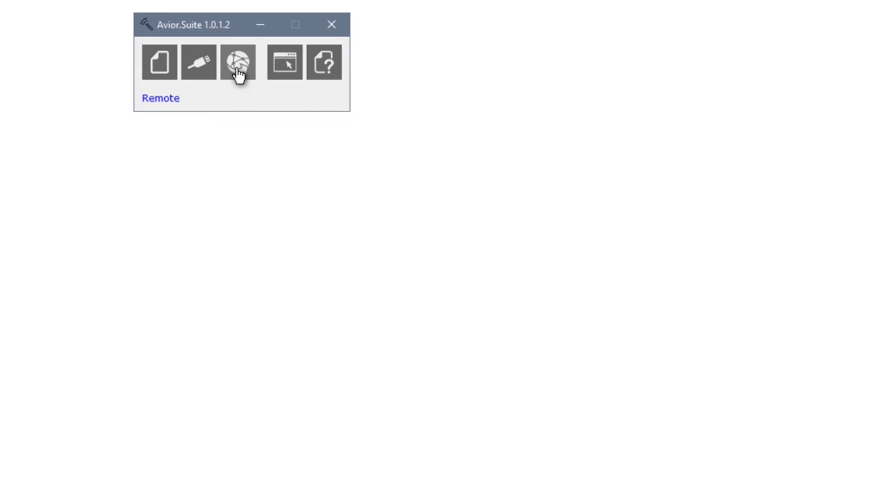
left_click(205, 83)
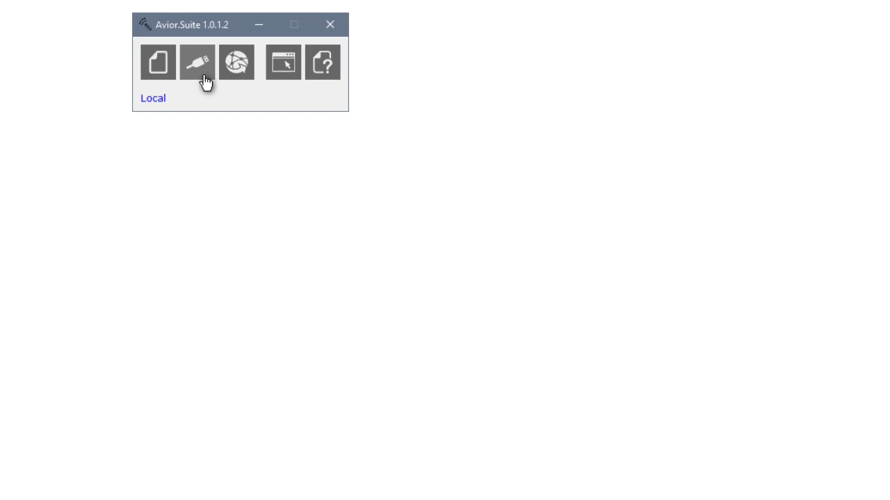
left_click(206, 82)
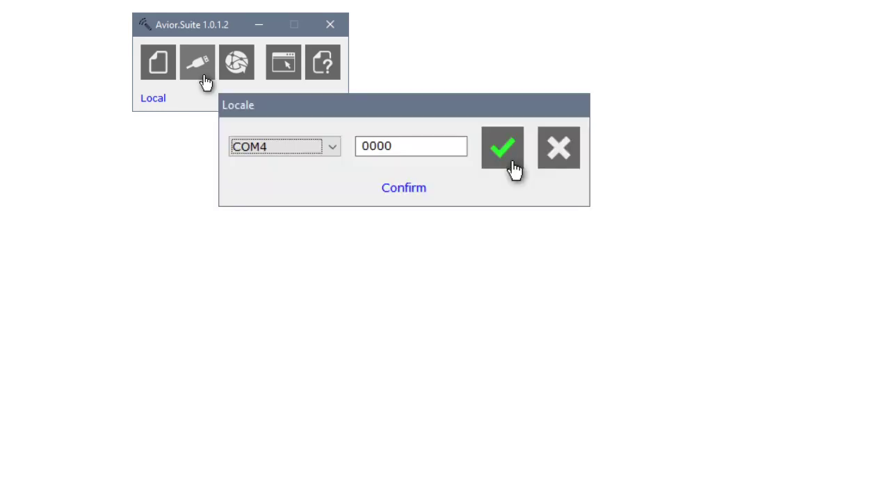
left_click(513, 169)
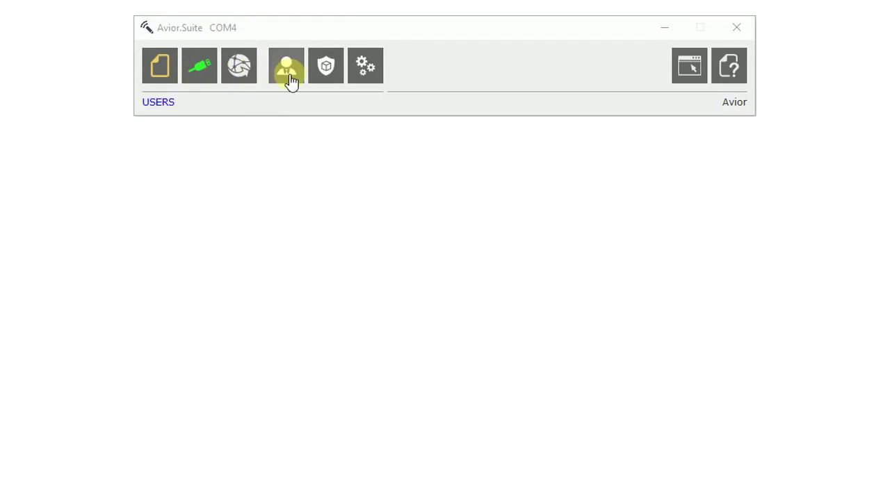
In the Users list, look through users 002 to 006 and select empty slot 007.
left_click(287, 79)
left_click(238, 168)
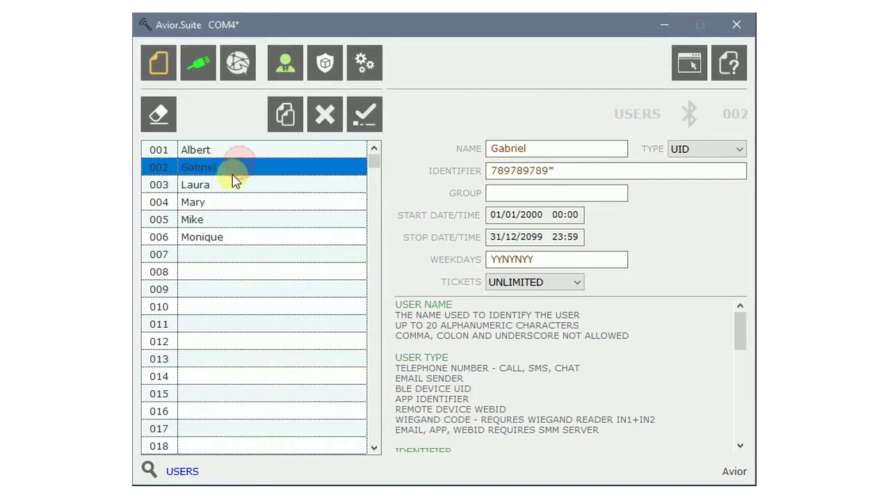
left_click(234, 186)
left_click(231, 205)
left_click(229, 221)
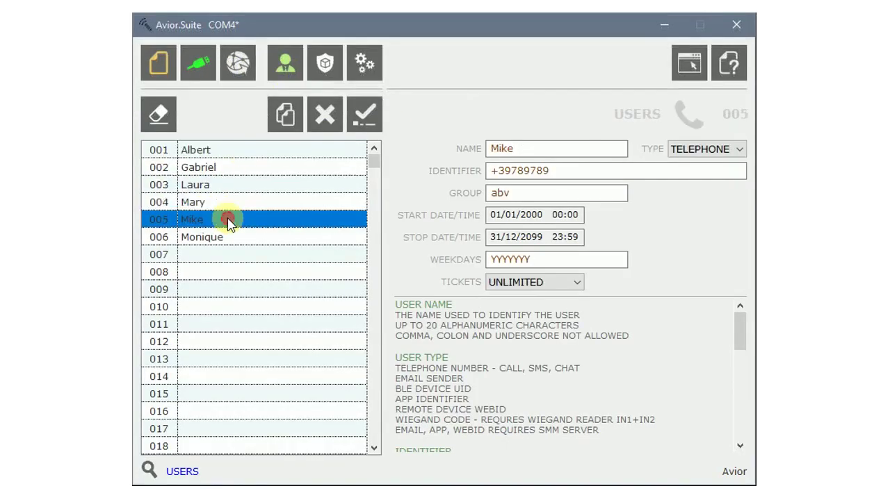
left_click(233, 240)
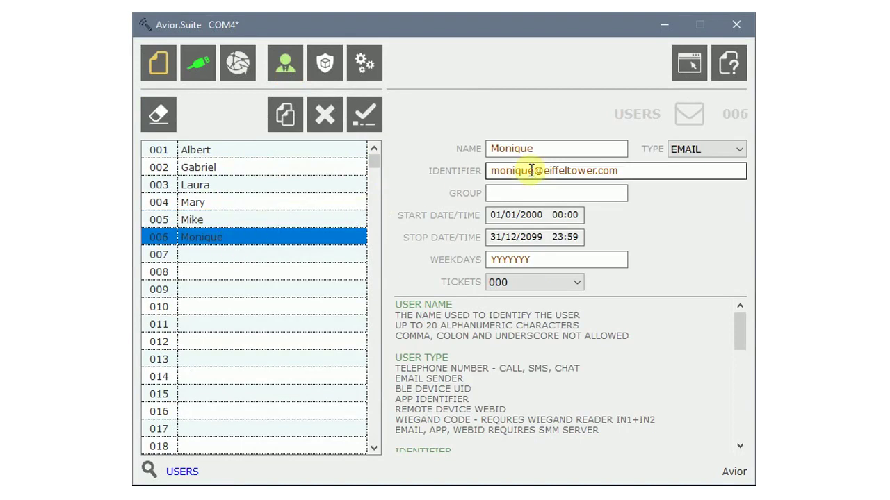
left_click(230, 256)
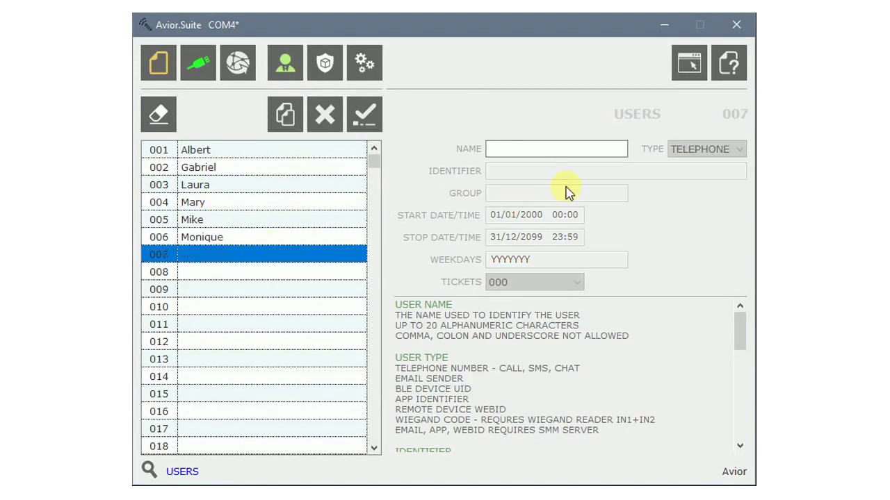
Name user 007 NewUser, type TELEPHONE, with a phone-number identifier.
left_click(576, 148)
type("N")
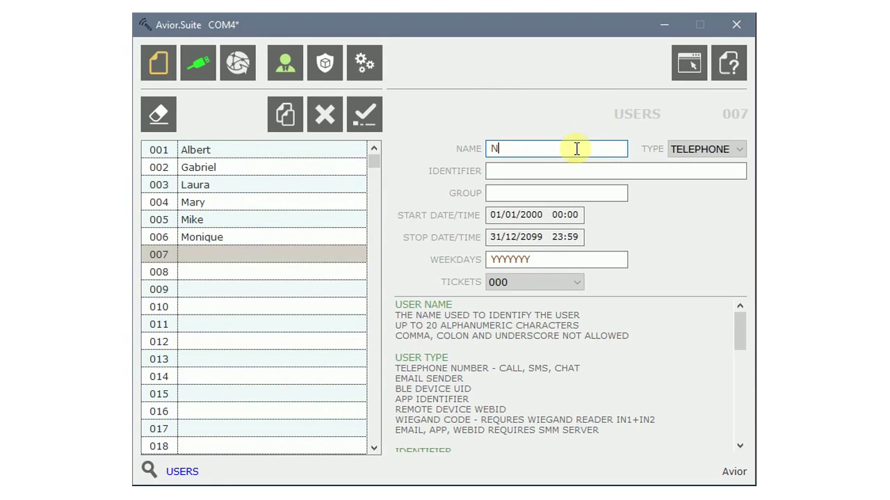
type("ewUser")
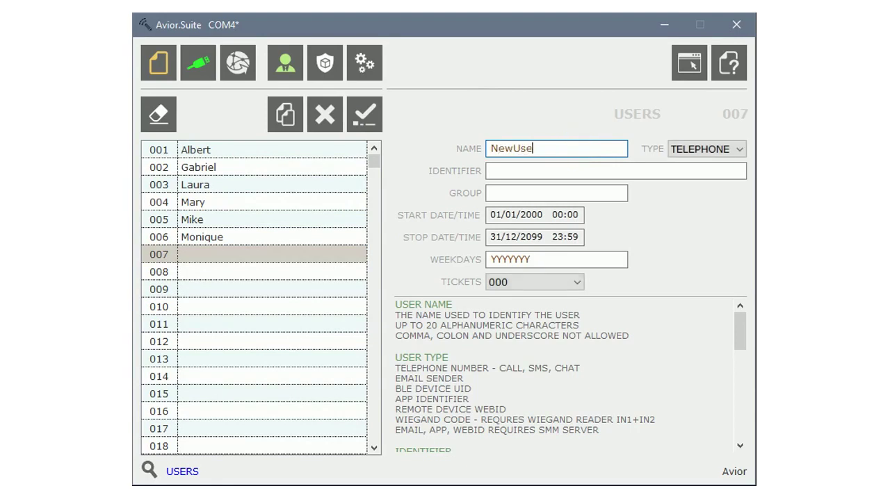
left_click(735, 148)
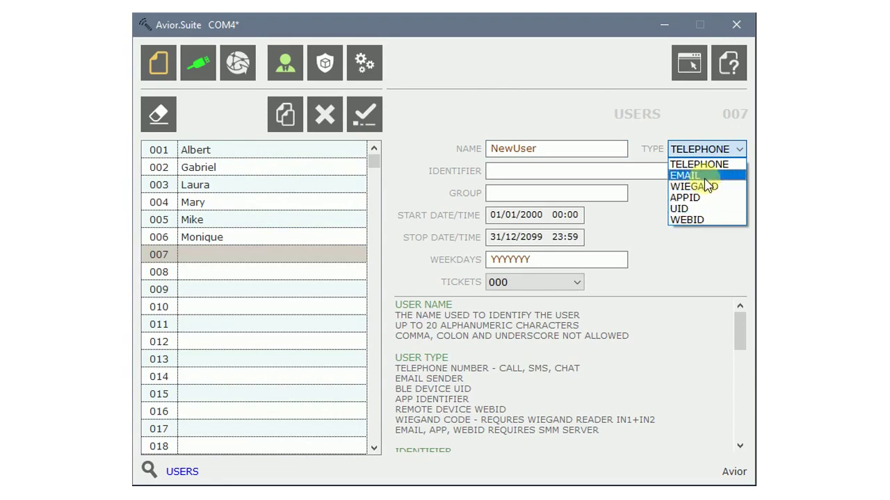
left_click(702, 165)
left_click(611, 171)
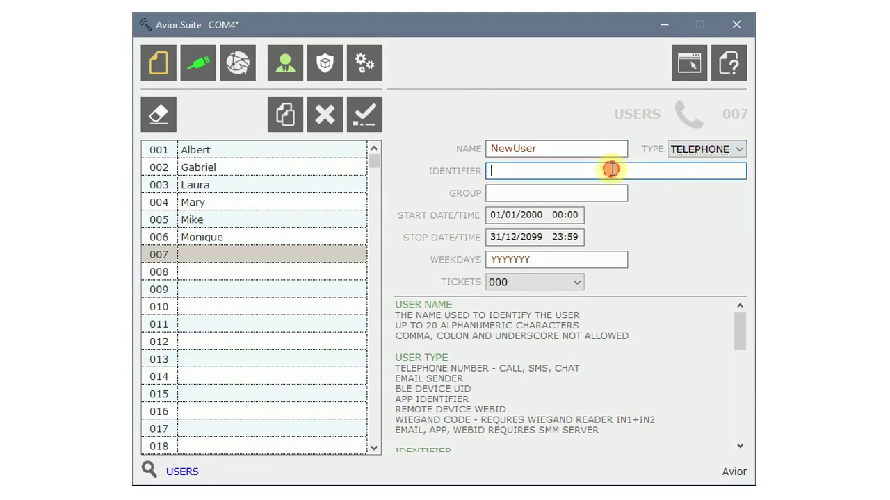
type("+441")
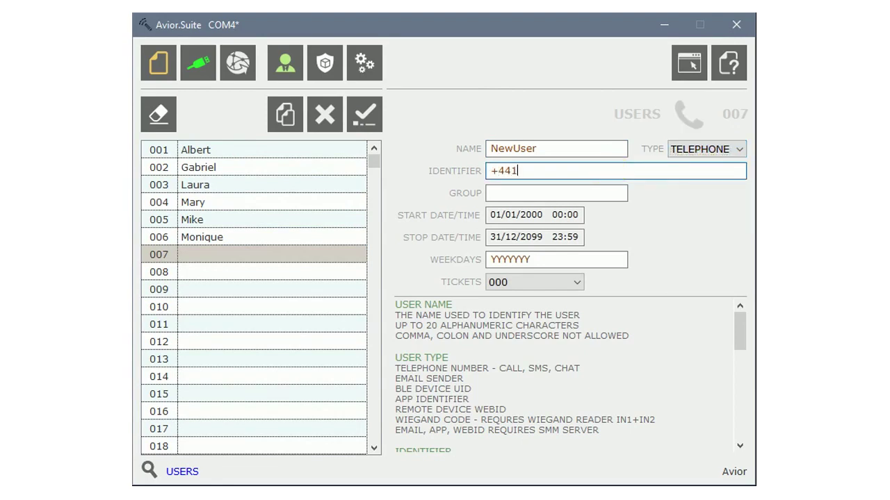
type("23456")
left_click(612, 192)
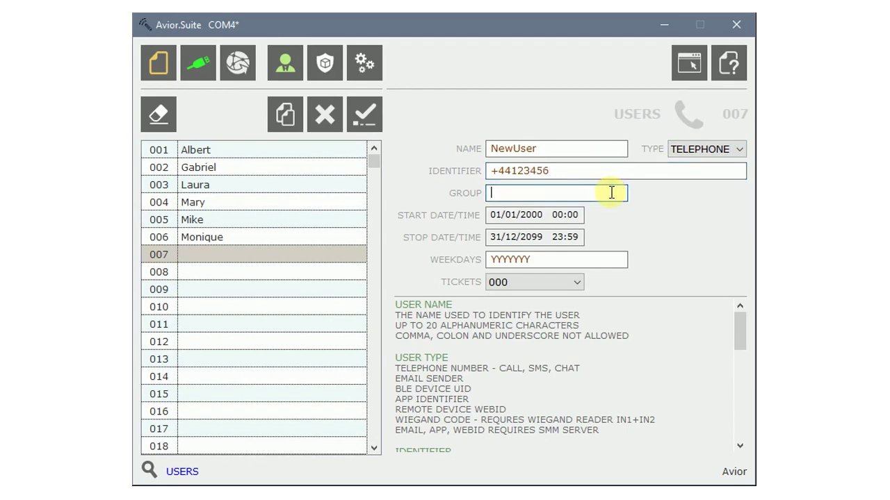
Set the user's start time to 08:00 in the date picker.
left_click(575, 217)
left_click(357, 270)
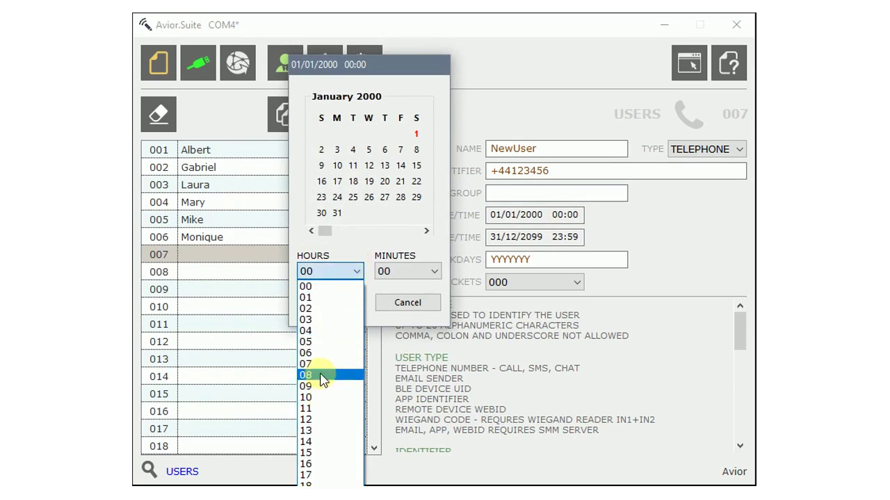
left_click(322, 376)
left_click(332, 303)
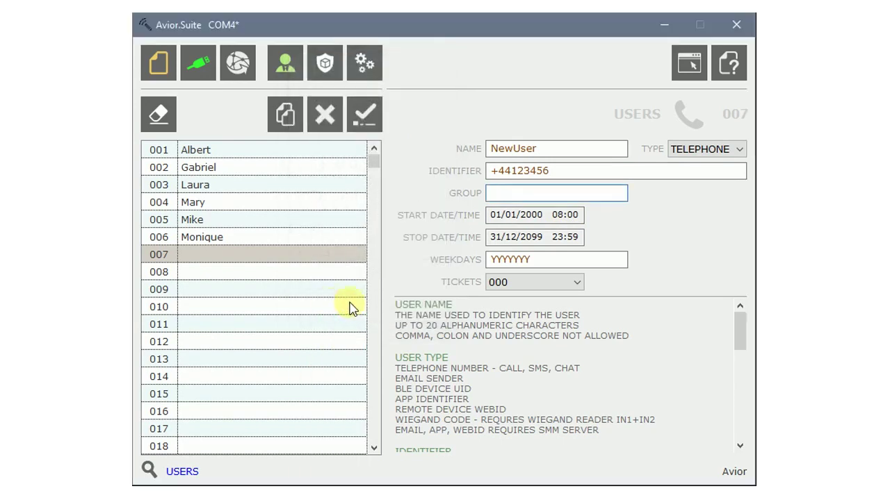
Set weekdays to YYYYYNN and tickets to UNLIMITED.
left_click(532, 260)
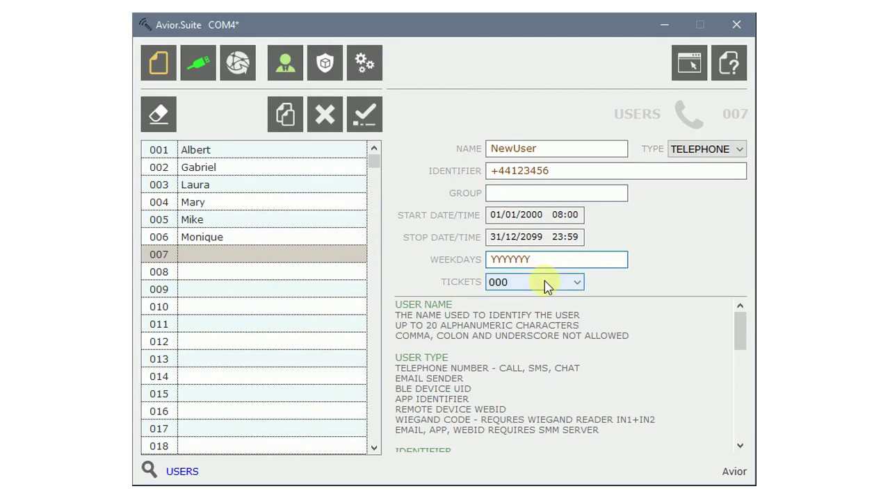
key("BackSpace")
type("NN")
left_click(546, 285)
scroll(540, 312, "up", 1)
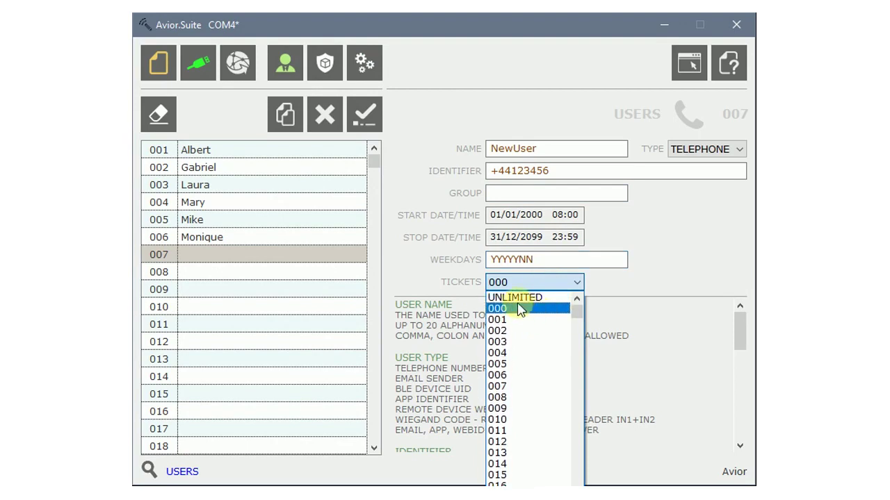
left_click(518, 298)
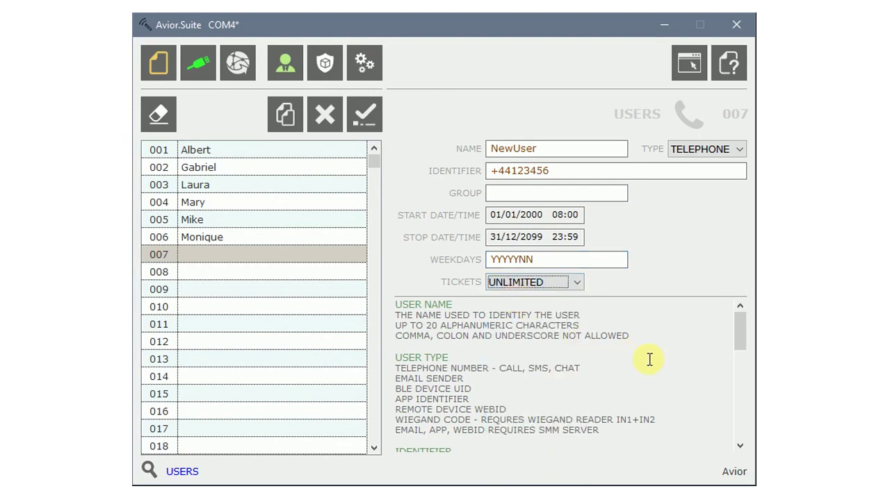
scroll(649, 360, "down", 8)
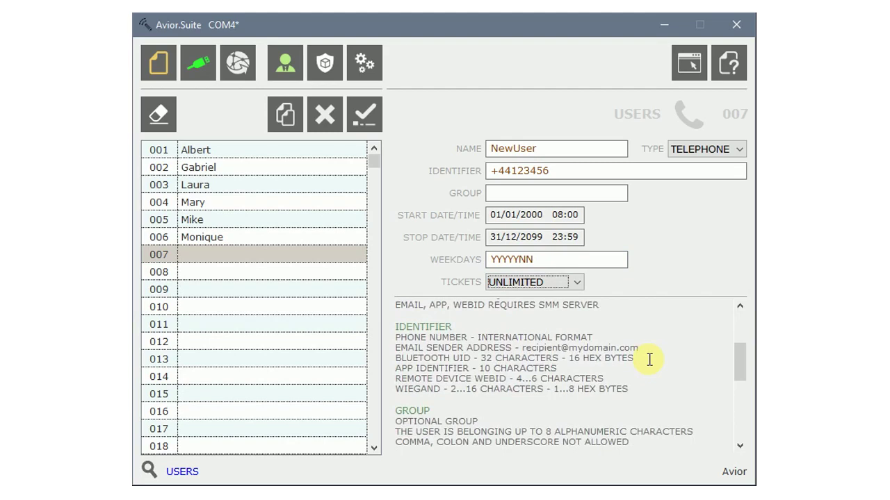
scroll(650, 359, "down", 5)
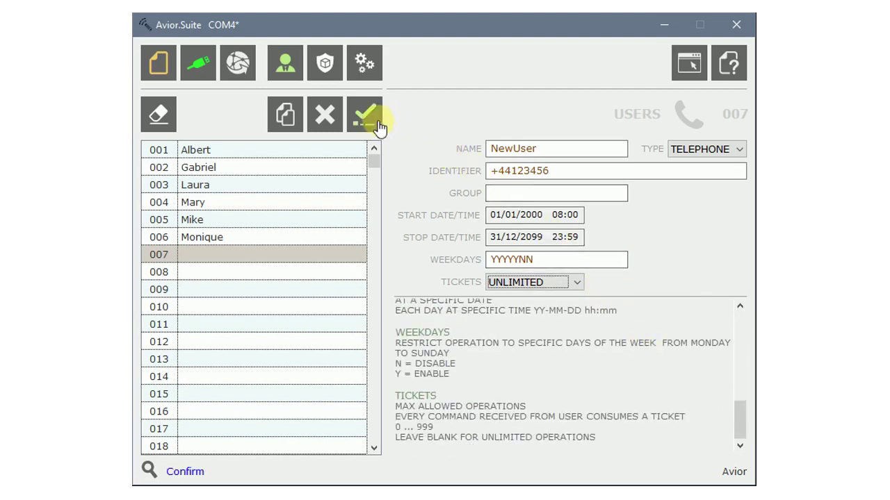
Save user 007, delete it, then copy user 006 into a new entry 007.
left_click(378, 128)
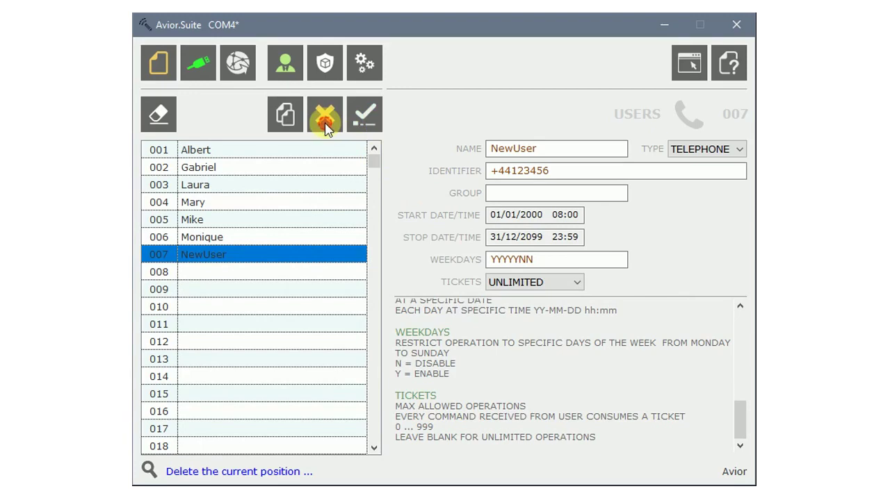
left_click(326, 129)
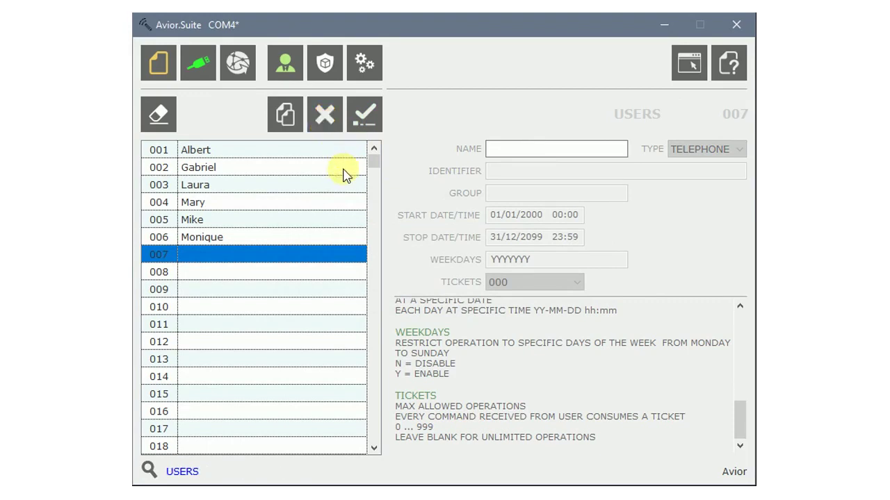
left_click(222, 237)
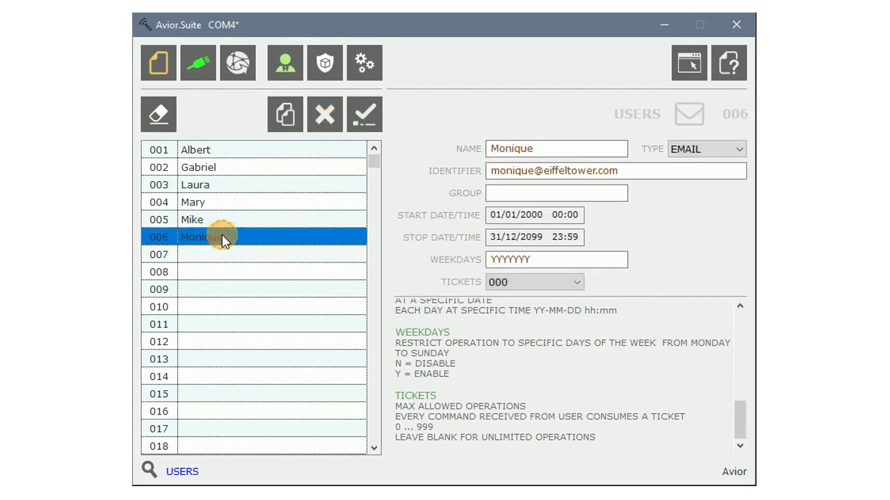
left_click(279, 127)
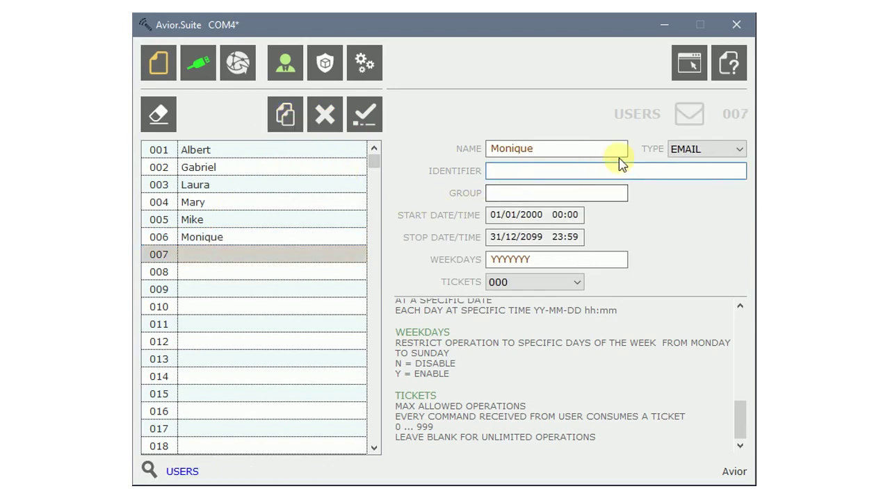
Make the copied user 007 a TELEPHONE user with a phone-number identifier and save it.
left_click(689, 150)
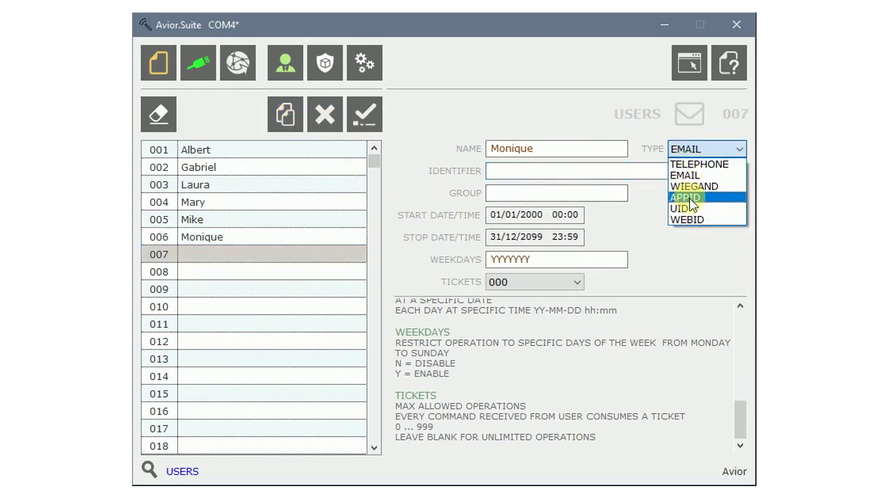
left_click(678, 164)
left_click(601, 170)
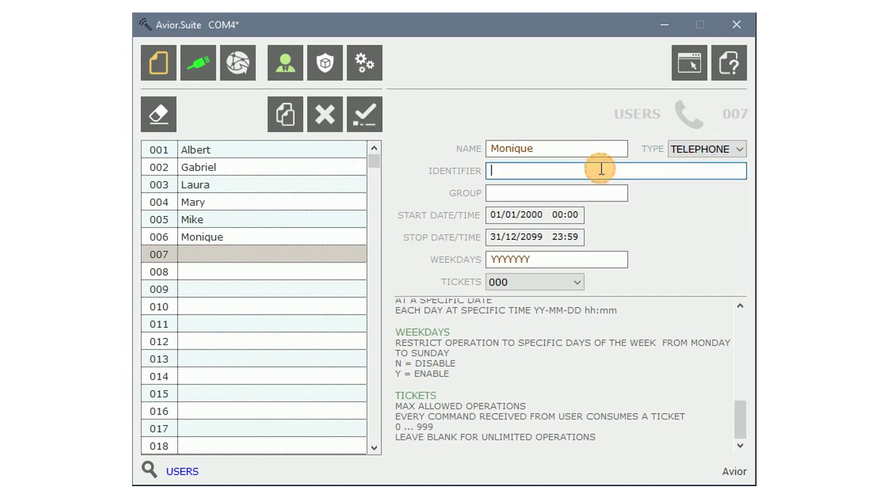
type("+4411223344")
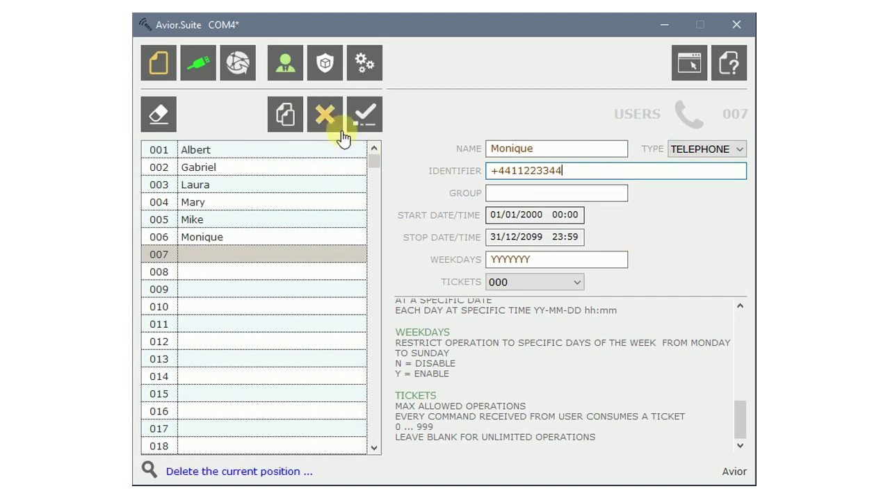
left_click(353, 117)
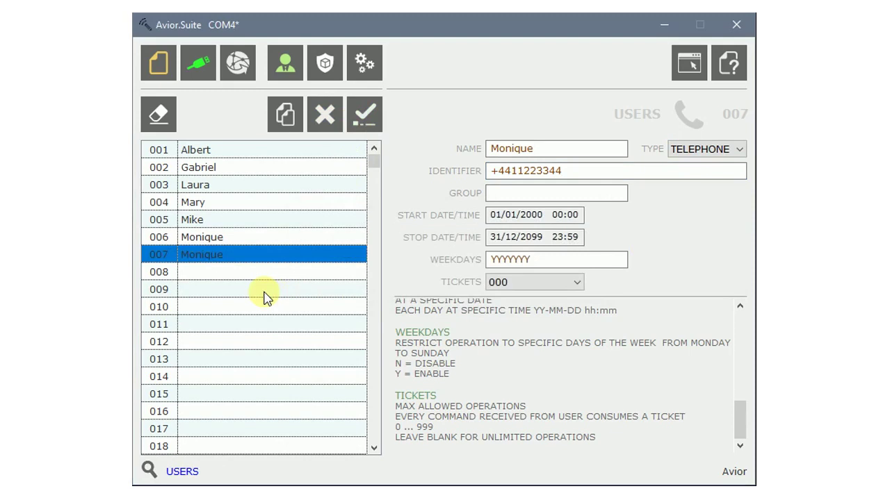
left_click(248, 262)
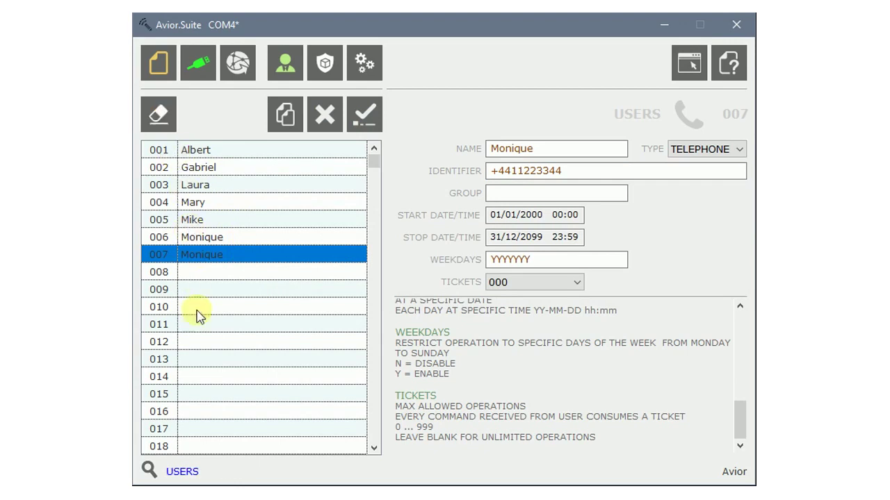
Search for user 002 and start the users transfer to the device.
left_click(148, 469)
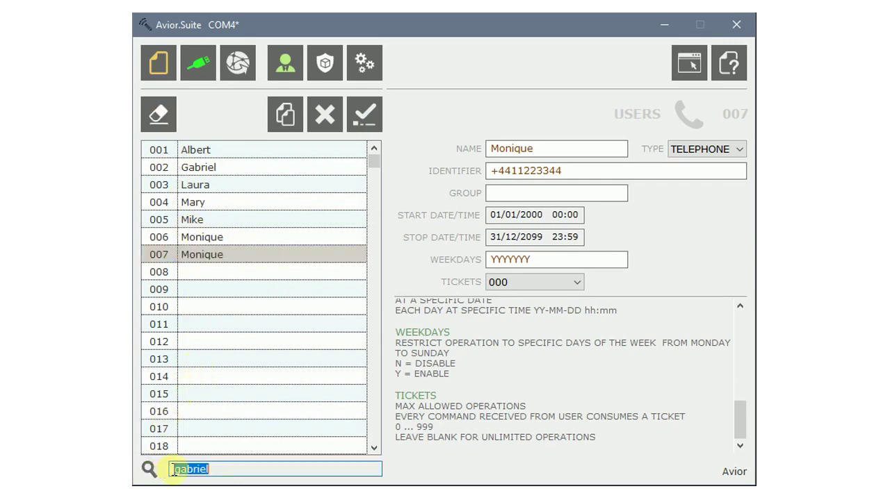
key("Return")
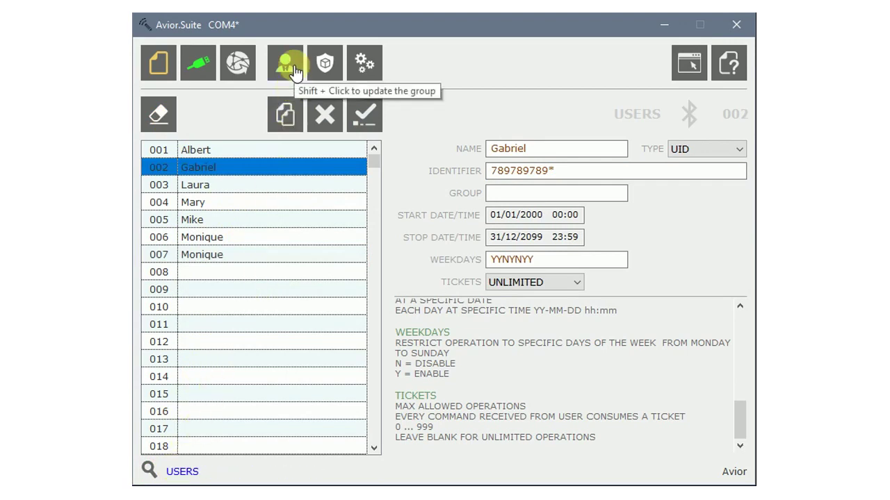
left_click(294, 67)
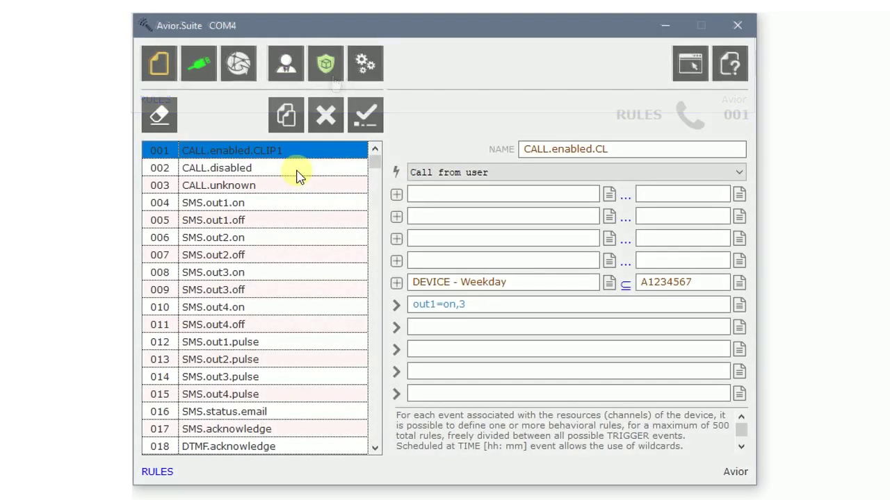
Browse rules 002 CALL.disabled, 006 SMS.out2.on and 011 SMS.out4.off, then scroll to the list's end.
left_click(297, 175)
left_click(297, 237)
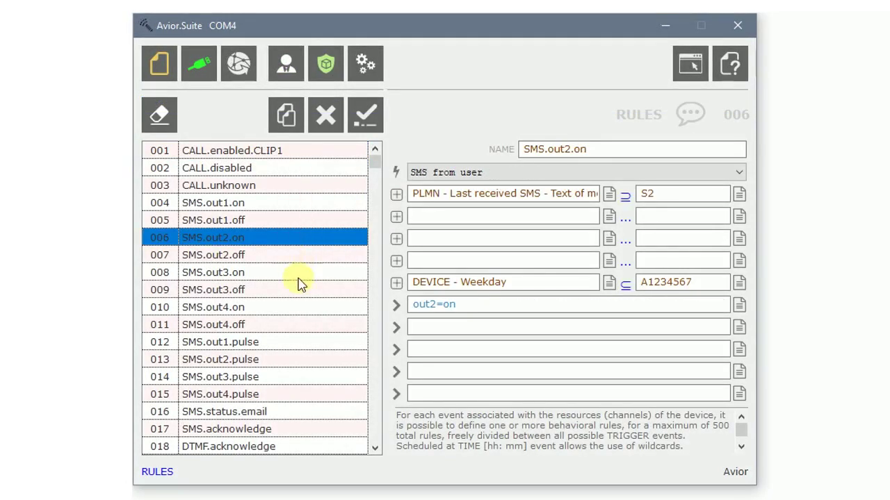
left_click(298, 325)
scroll(298, 324, "down", 7)
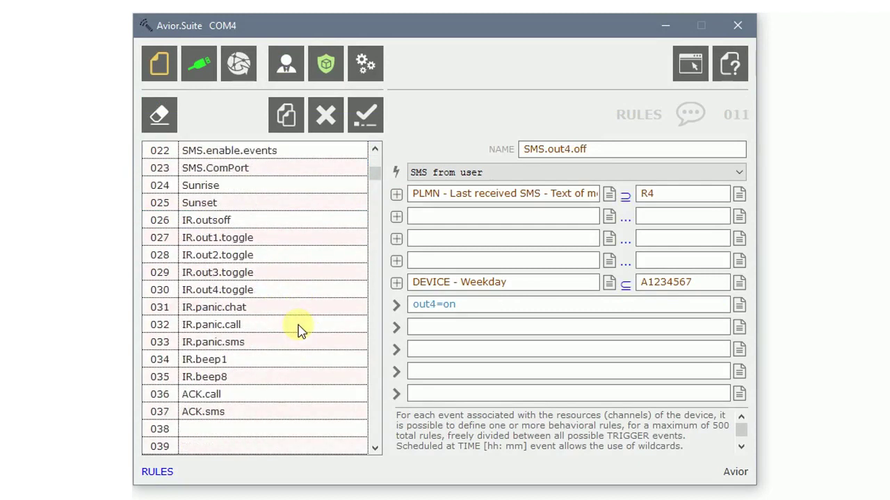
scroll(298, 330, "down", 3)
Select rule slot 038, name it NewRule and set its trigger to Digital Input 1.
left_click(247, 273)
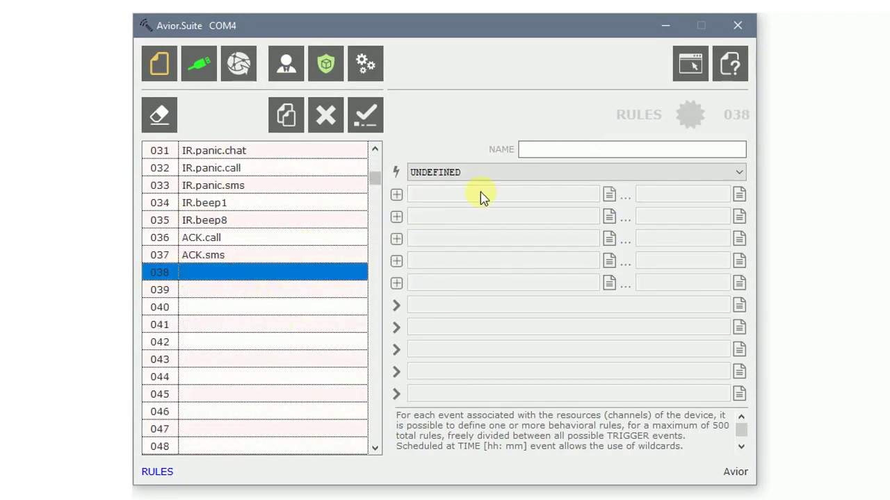
left_click(546, 149)
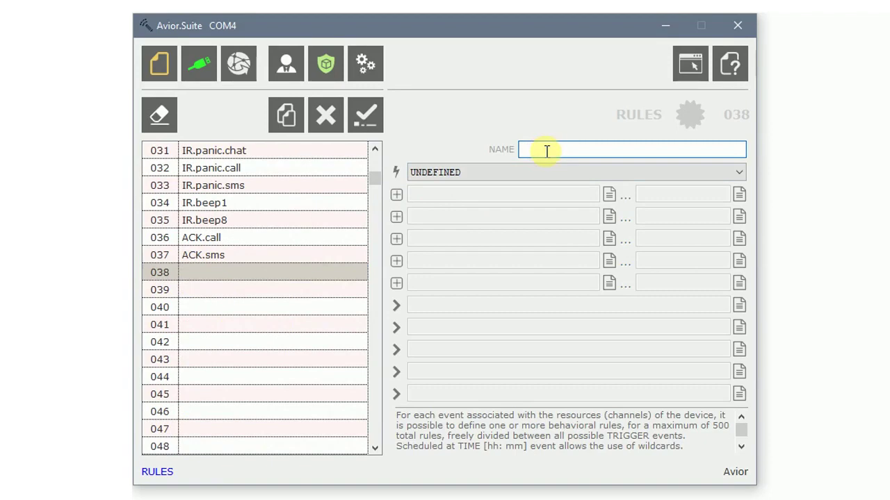
type("NewRule")
left_click(600, 172)
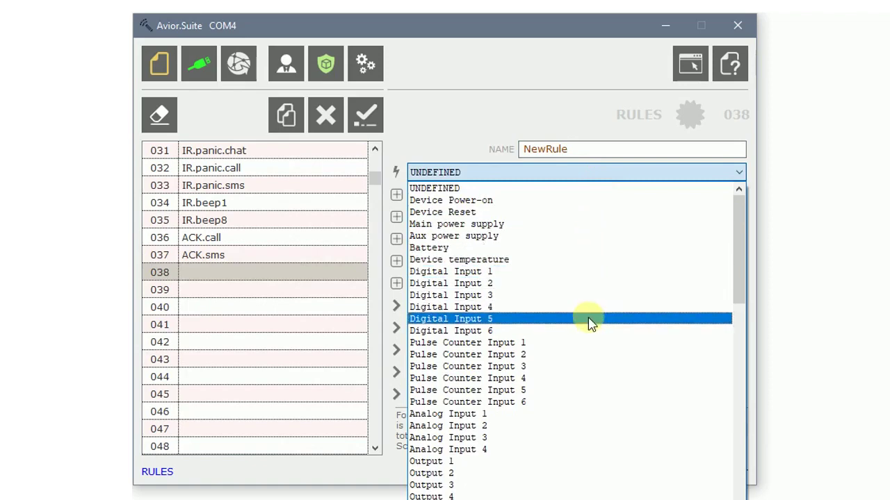
left_click(581, 271)
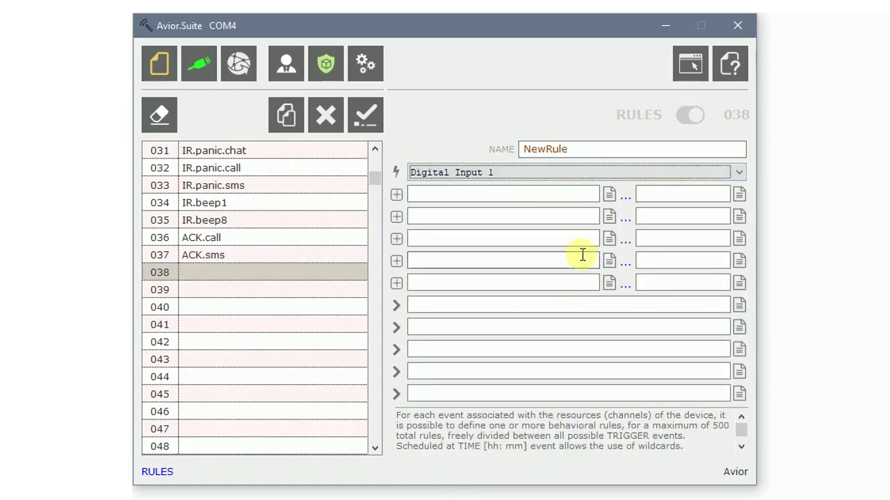
Set the first condition to DIGITAL INPUT 1 - Input status EQUAL 1.
left_click(610, 197)
scroll(834, 209, "down", 9)
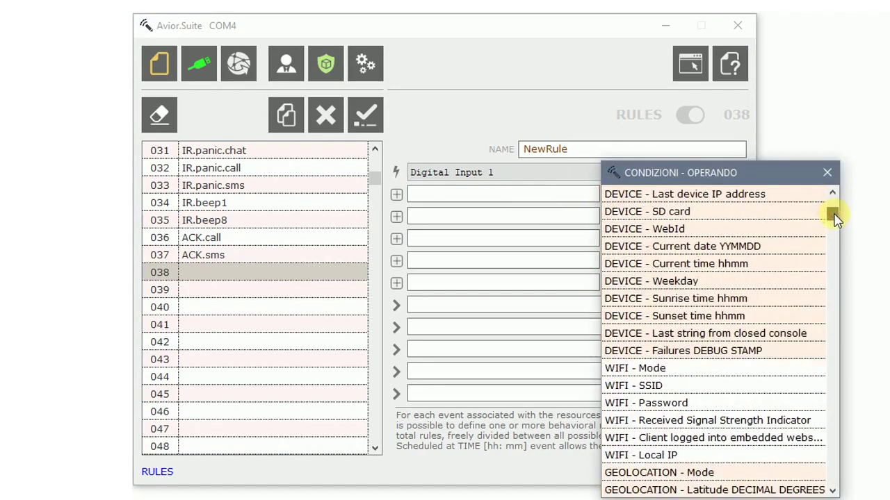
scroll(799, 278, "down", 15)
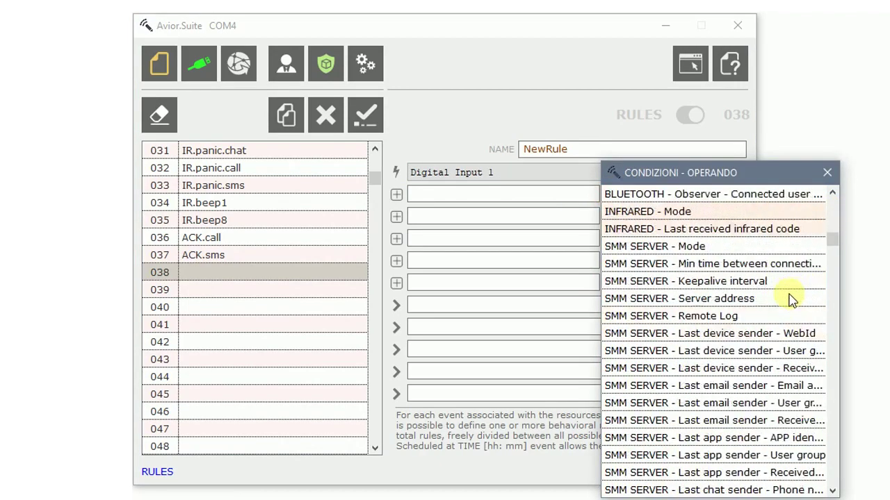
scroll(791, 301, "down", 13)
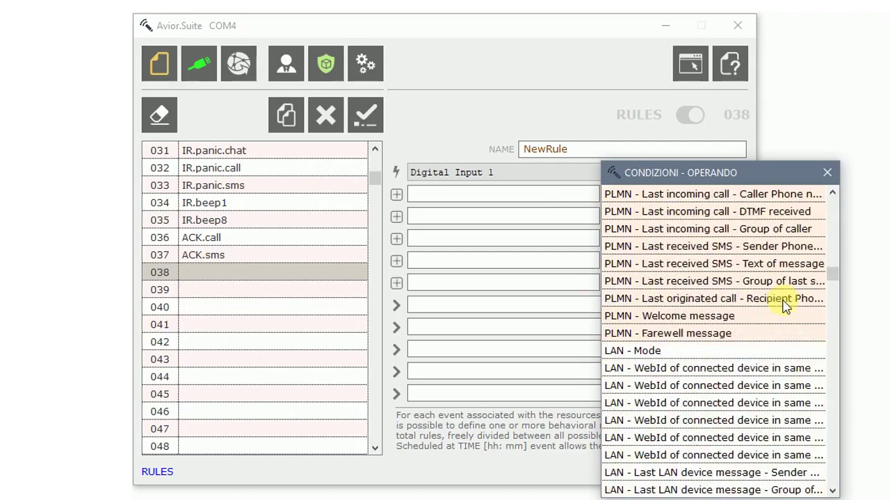
scroll(783, 307, "down", 3)
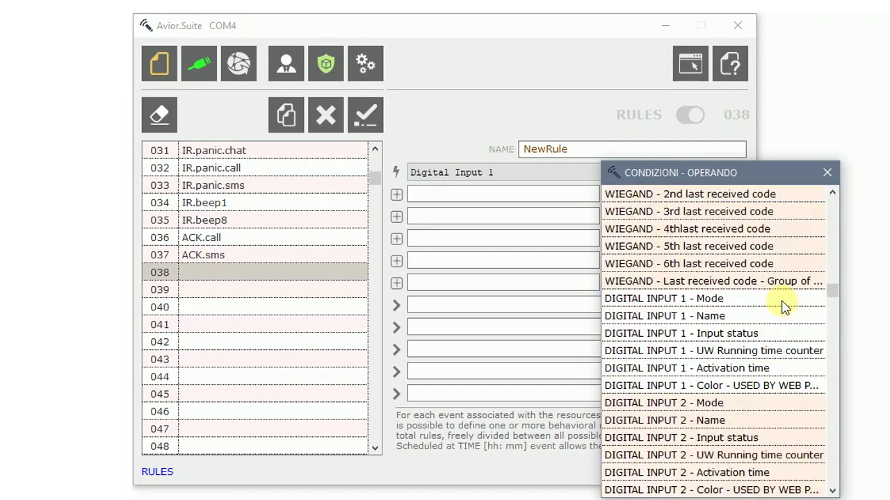
double_click(712, 335)
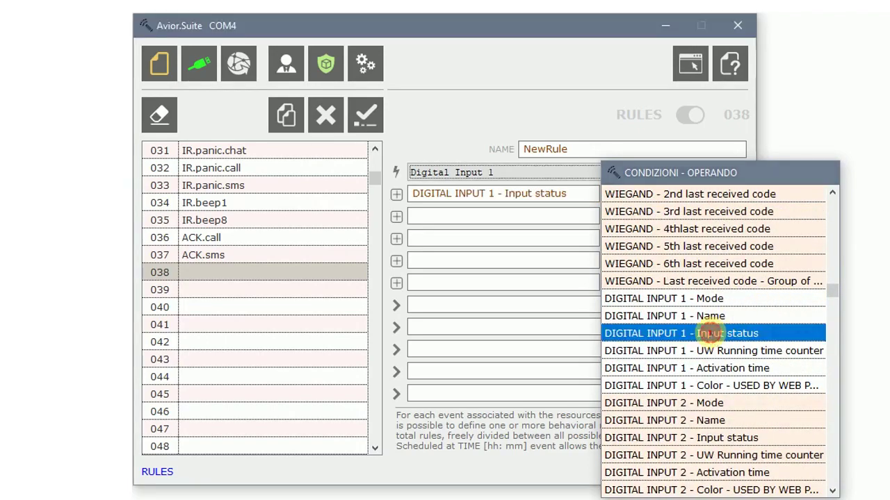
left_click(622, 196)
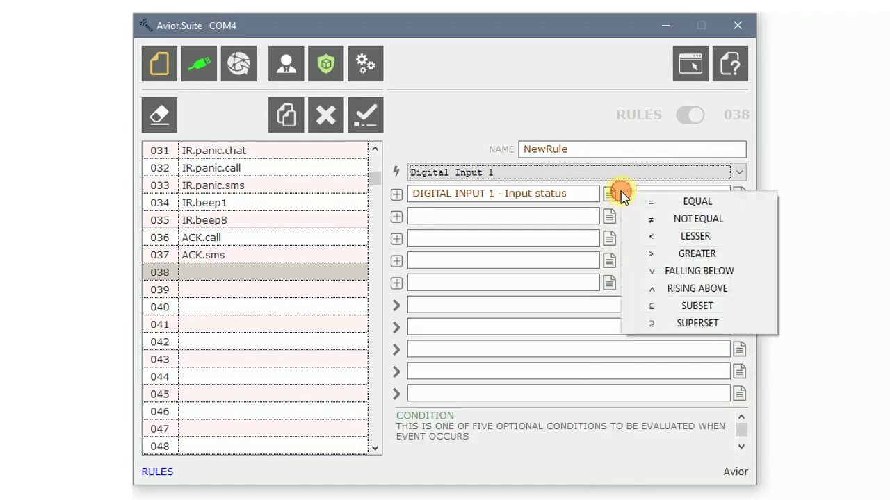
left_click(646, 201)
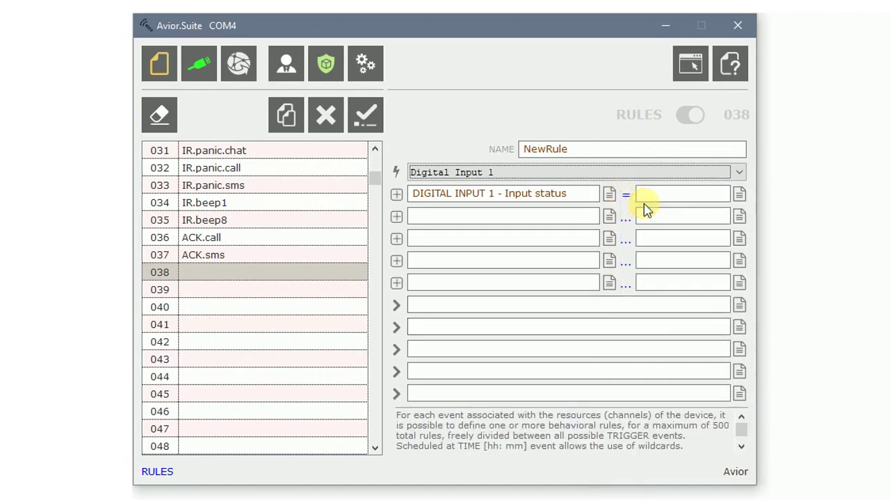
left_click(667, 194)
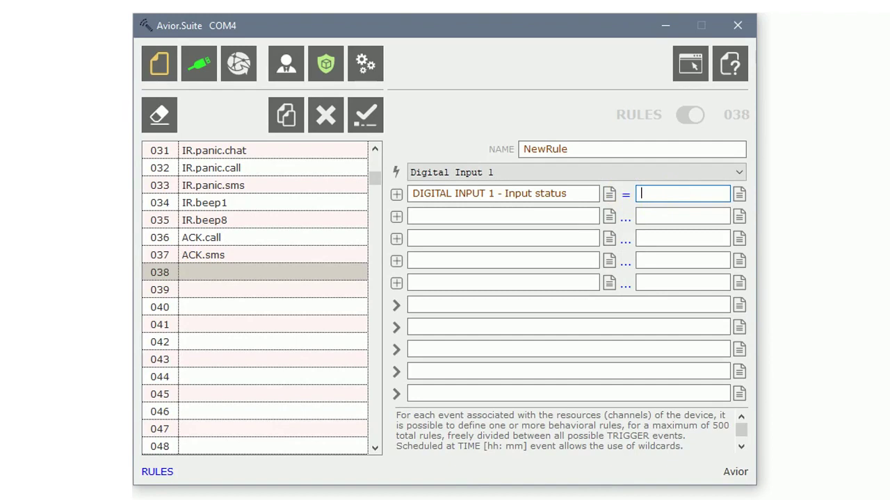
left_click(568, 216)
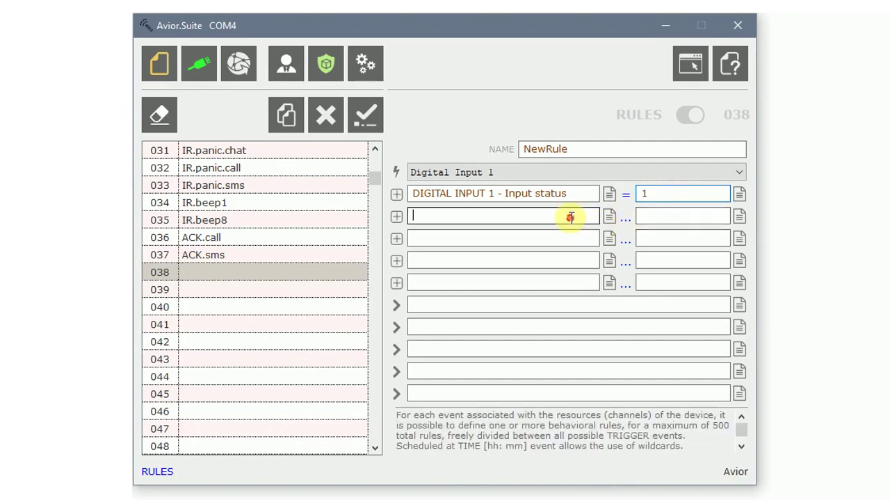
Pick DIGITAL INPUT 2 - Input status as the first condition's comparison value.
left_click(738, 194)
scroll(887, 281, "down", 15)
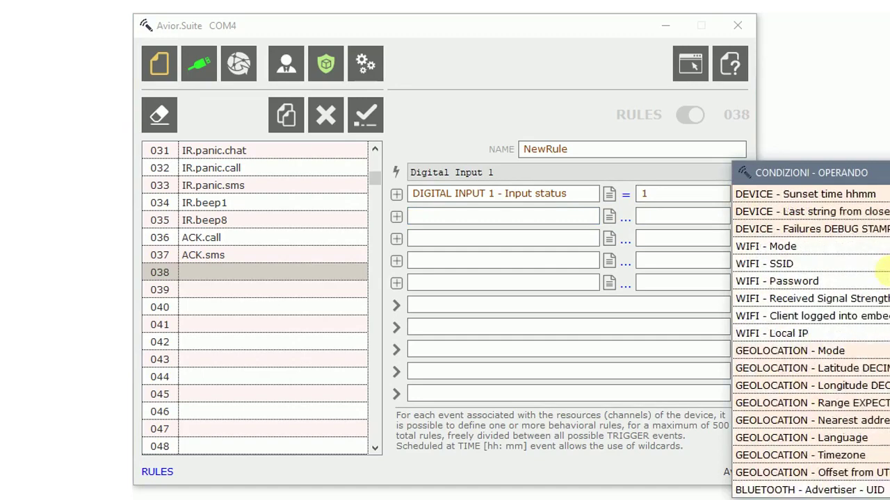
scroll(888, 281, "down", 15)
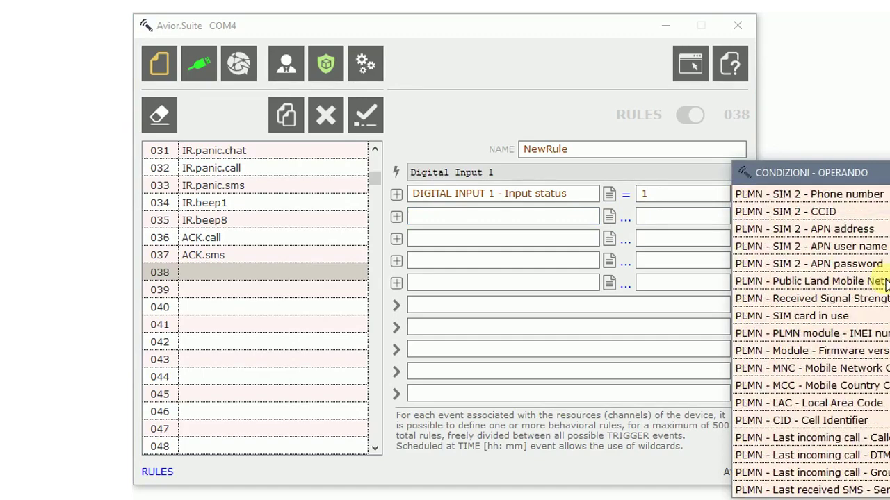
scroll(888, 281, "down", 4)
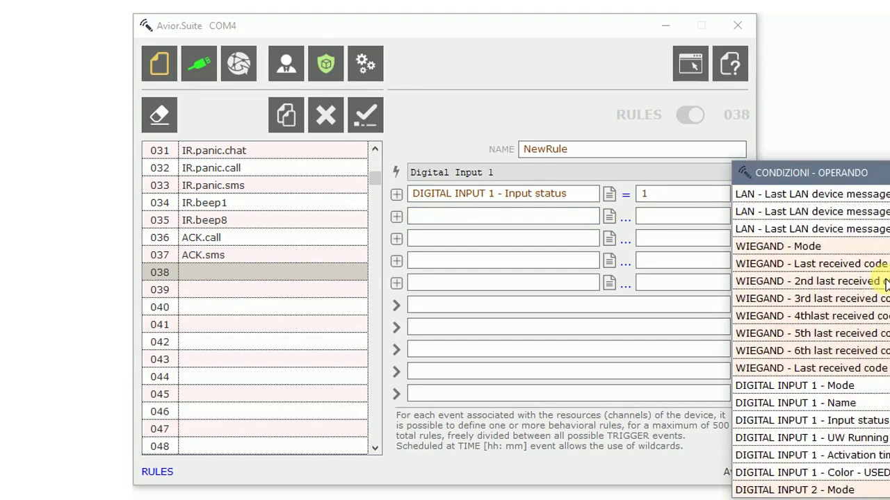
scroll(887, 283, "down", 2)
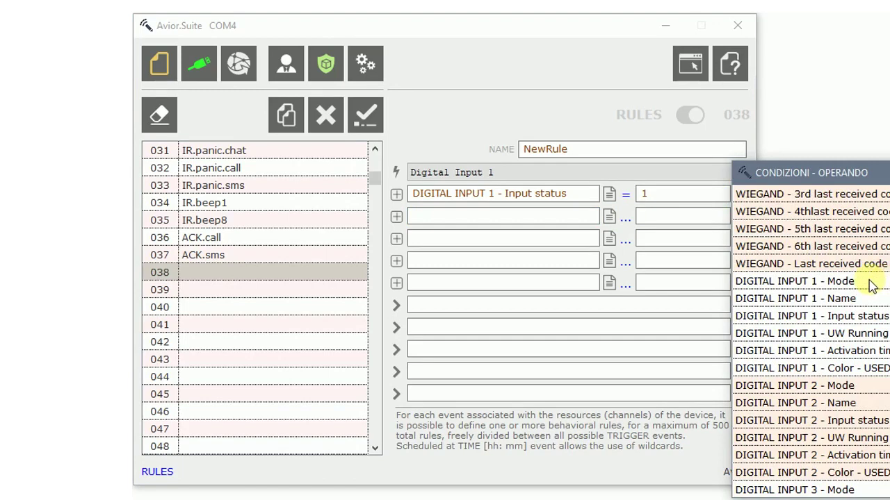
double_click(847, 424)
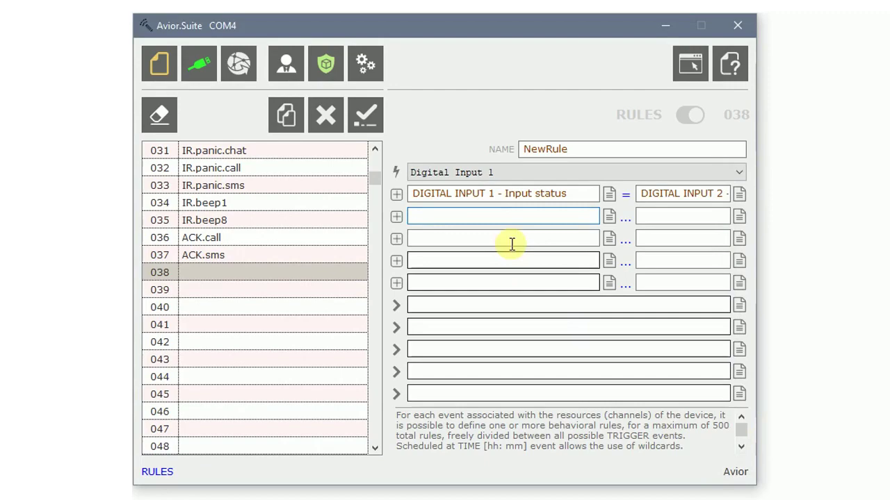
Add a second condition: BATTERY - Average battery voltage GREATER than 3800.
left_click(611, 219)
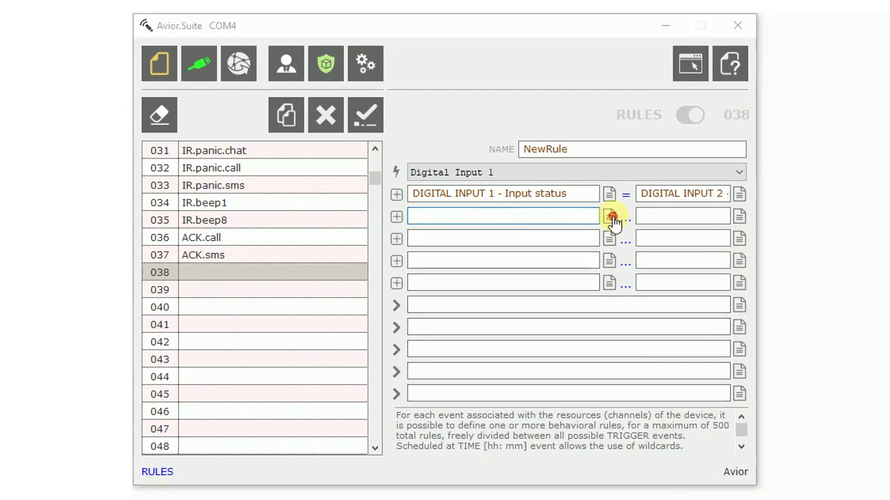
scroll(775, 299, "down", 15)
scroll(768, 327, "down", 20)
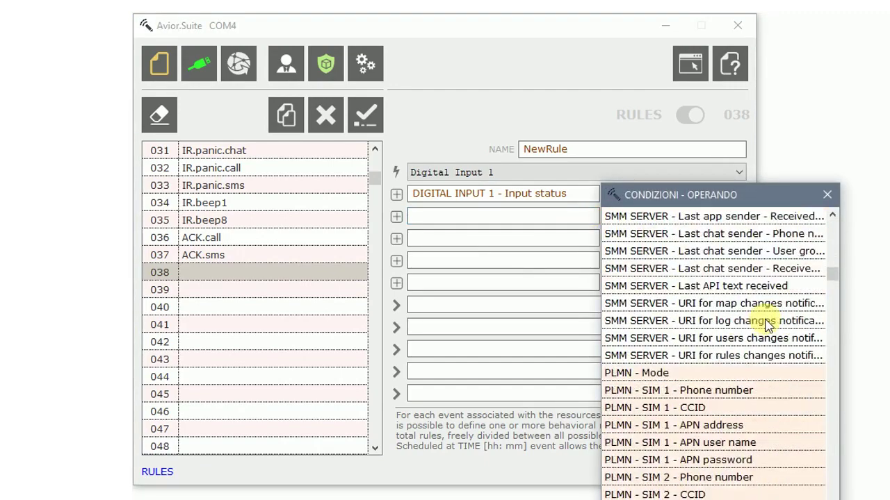
scroll(761, 334, "down", 20)
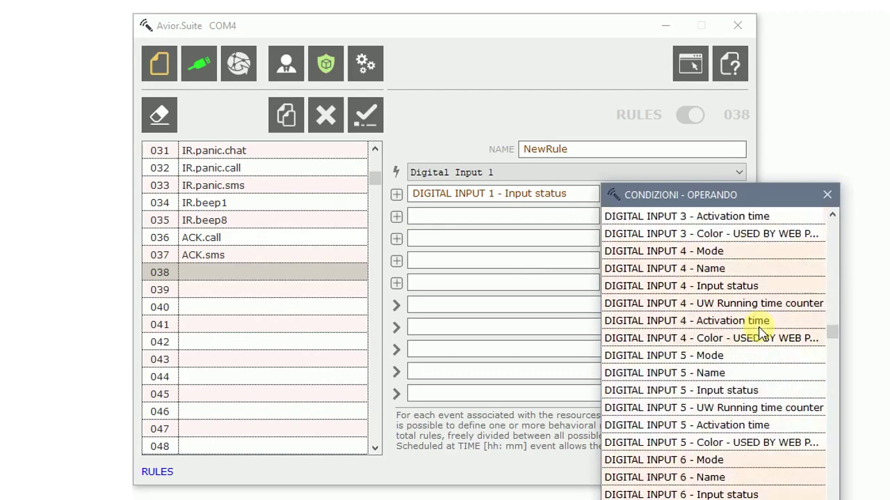
scroll(760, 338, "down", 17)
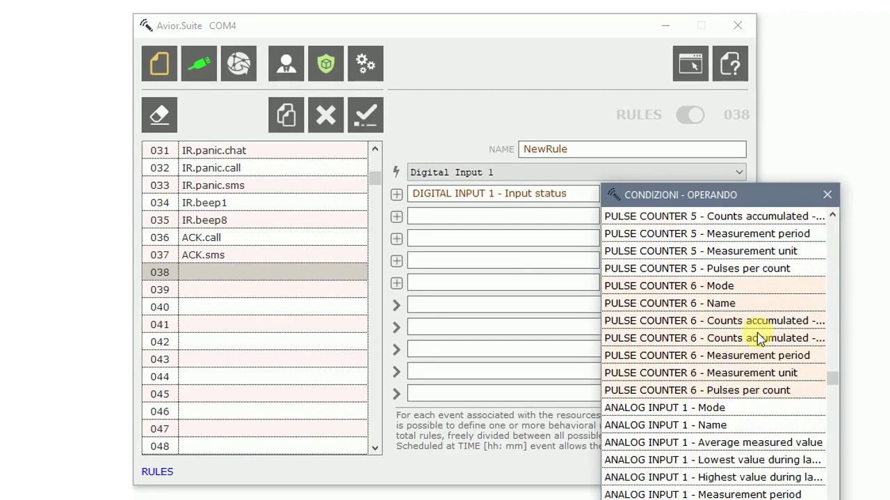
scroll(760, 338, "down", 5)
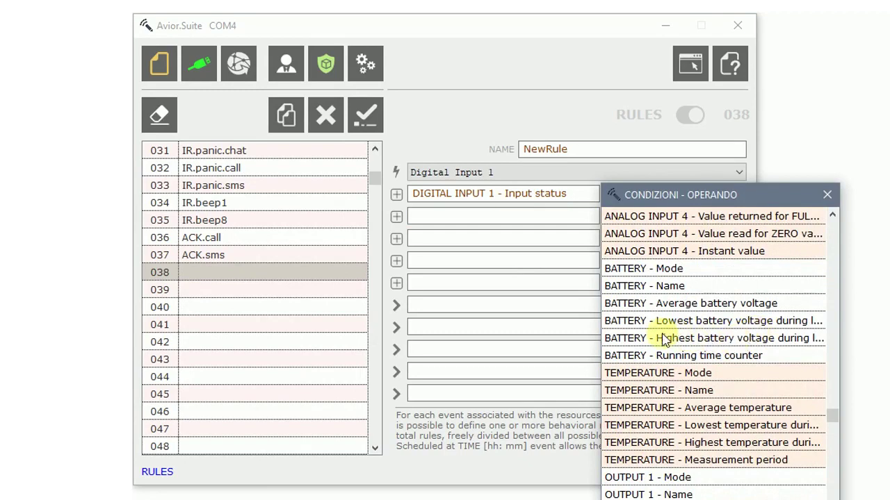
left_click(659, 304)
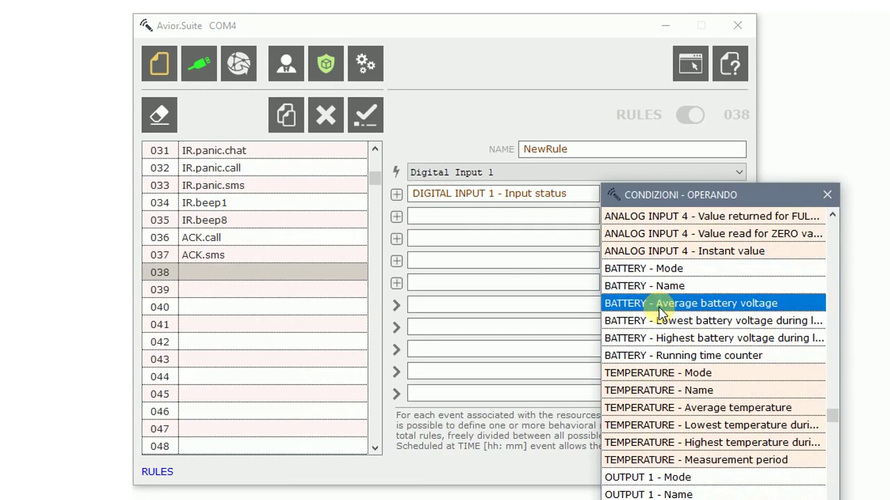
left_click(624, 218)
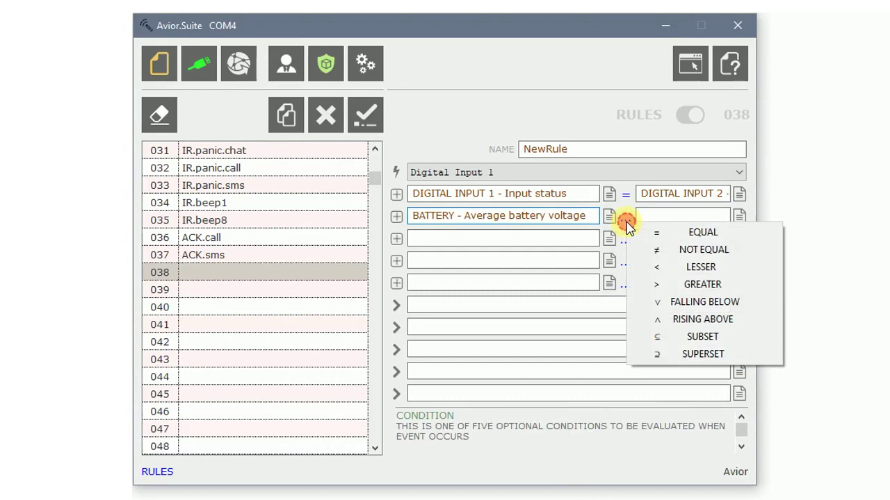
left_click(661, 285)
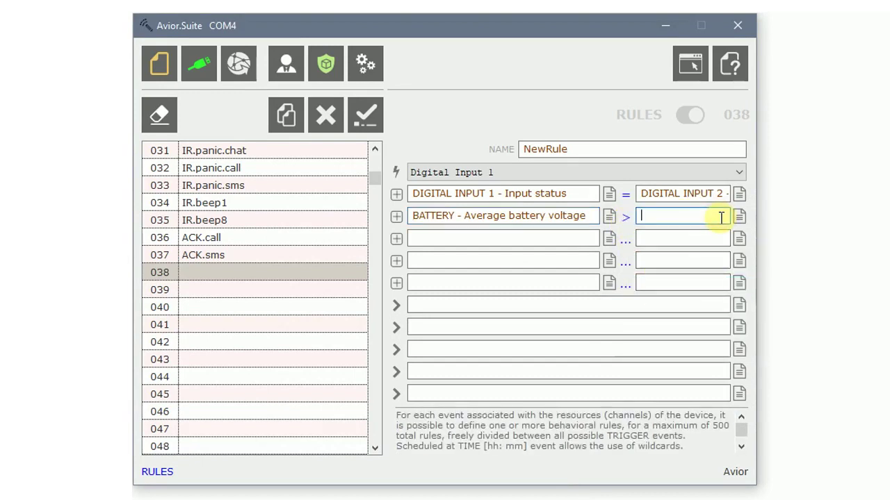
type("3800")
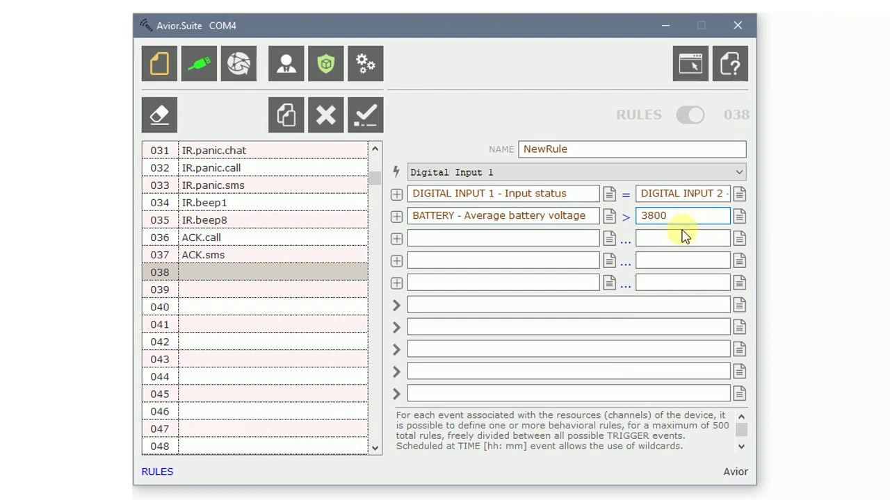
left_click(570, 238)
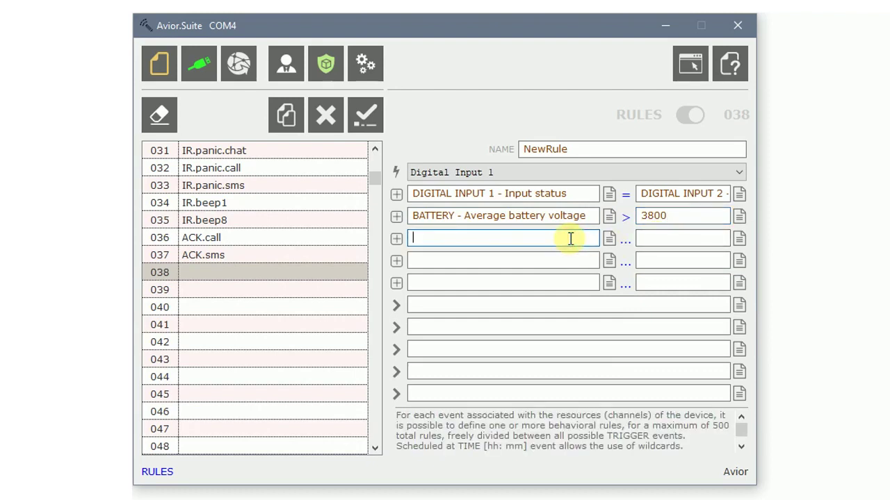
Enter an ANALOG INPUT 2 - Name third condition, then delete it.
type("$A2N")
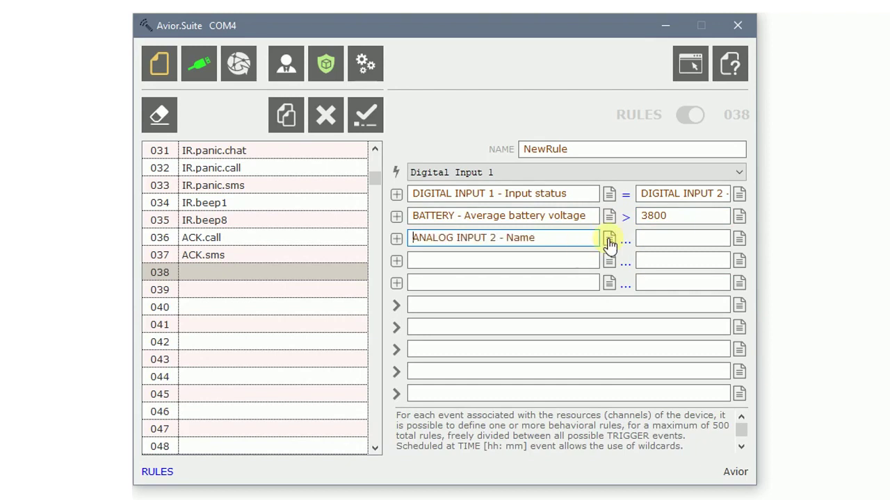
left_click_drag(552, 237, 364, 240)
key("BackSpace")
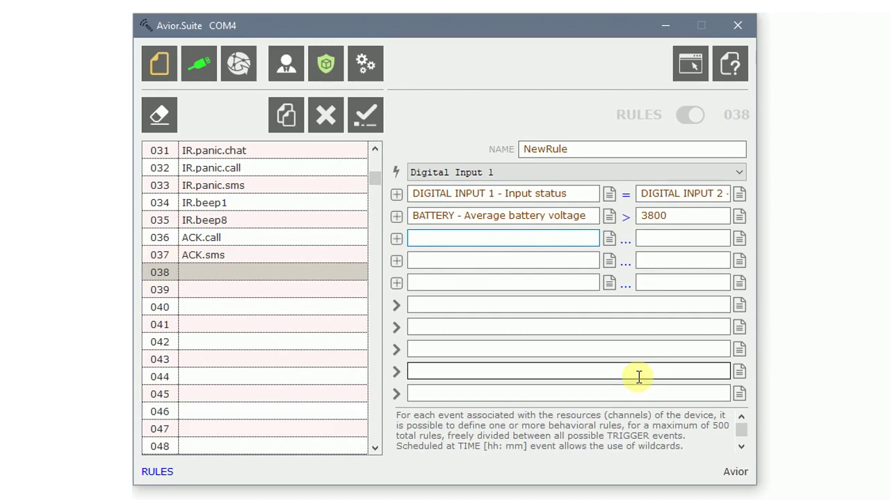
Set the first action to TURN ON OUTPUT 1, and remove the trial out2=1 second action.
left_click(739, 306)
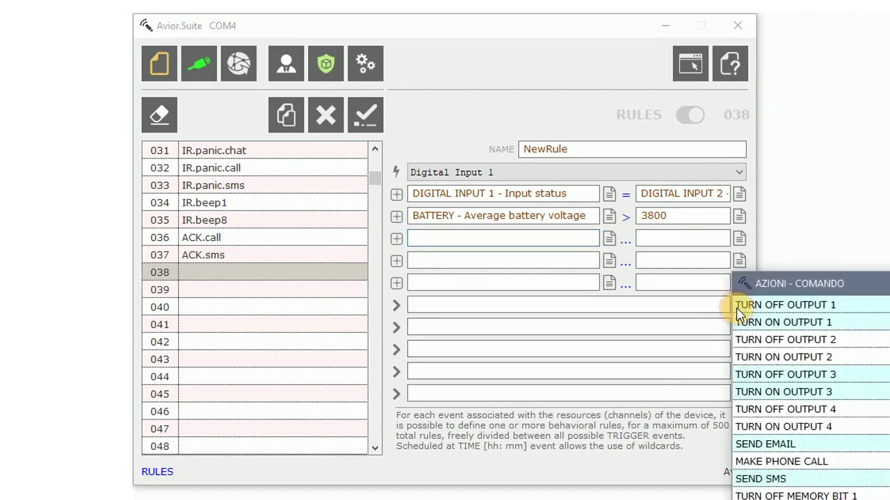
left_click(850, 325)
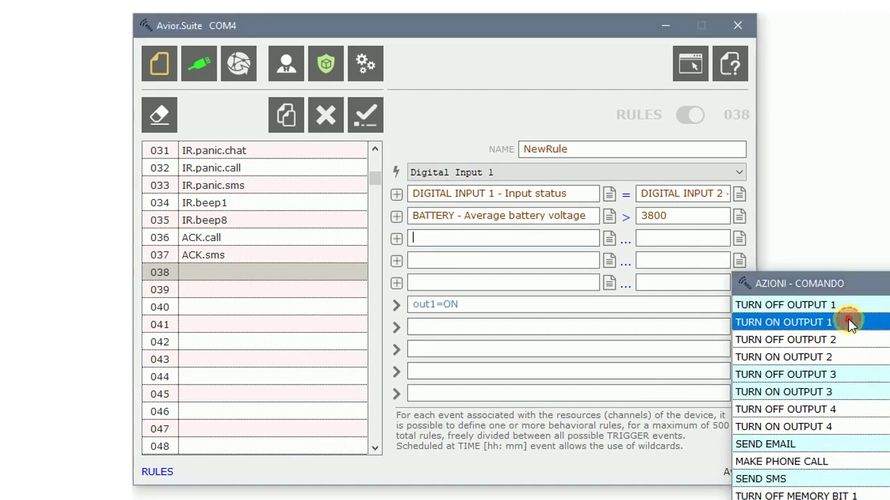
left_click(490, 328)
type("out2=1")
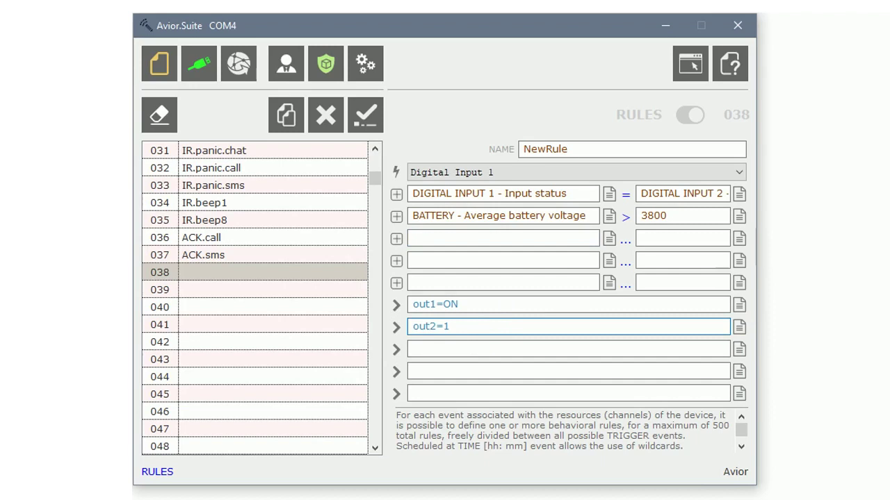
left_click(525, 350)
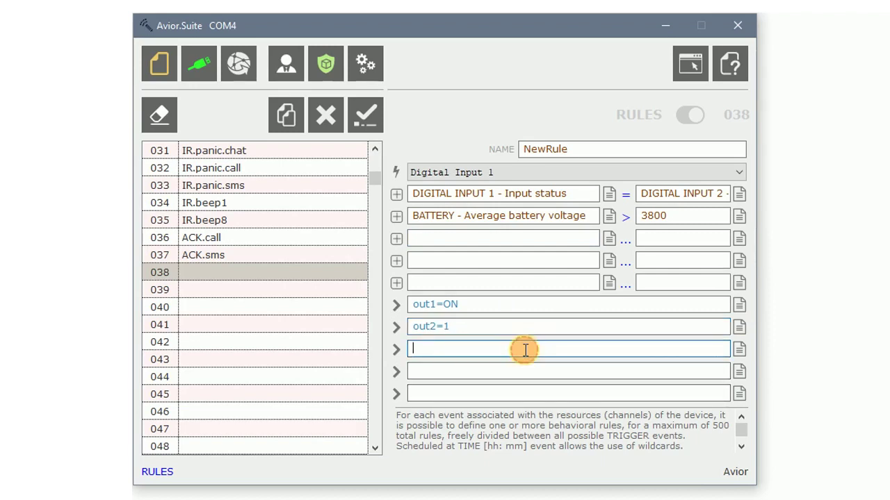
left_click_drag(460, 326, 364, 334)
key("BackSpace")
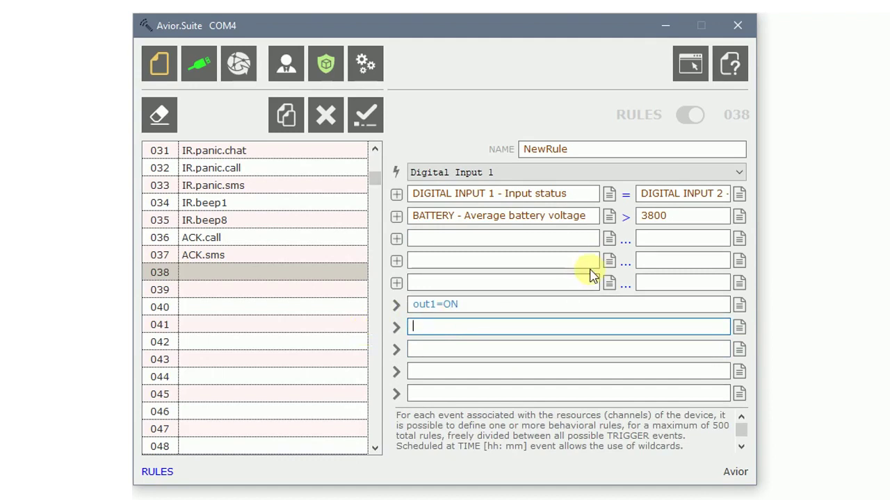
Save NewRule into slot 038, then delete rule 038.
left_click(369, 118)
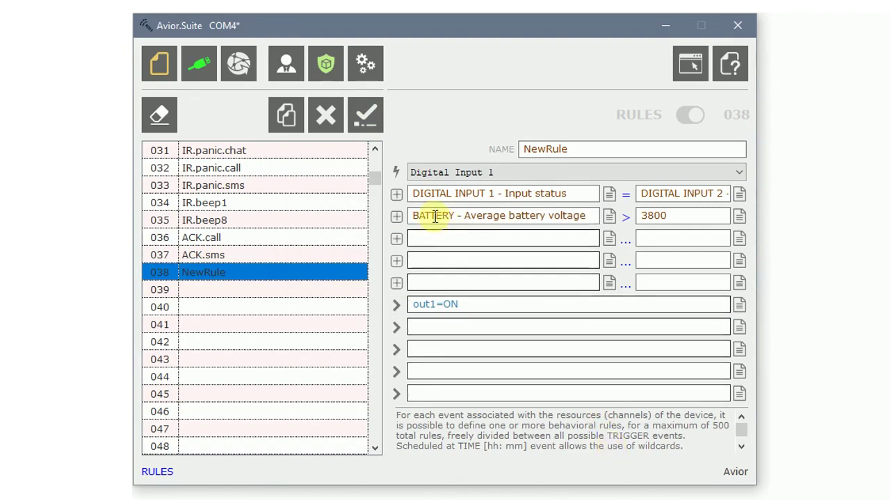
left_click(340, 132)
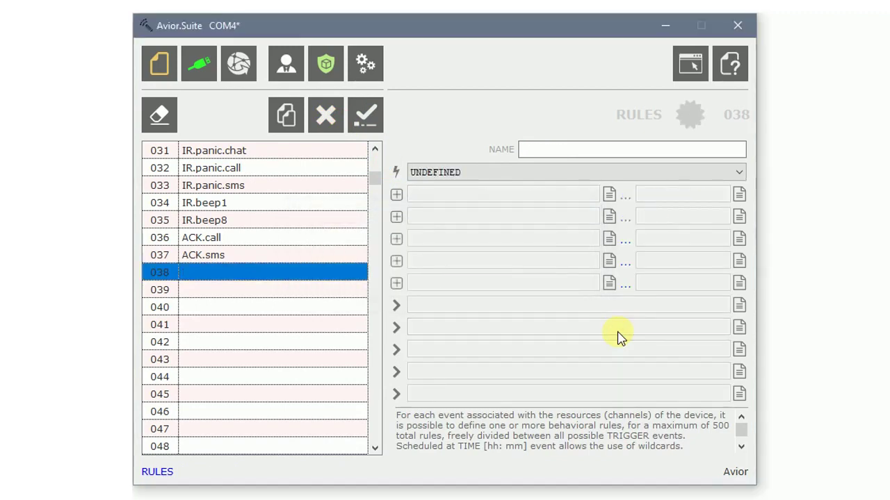
Clone ACK.sms into slot 038, decline at first, then reload rules and confirm discarding with Sì.
left_click(252, 258)
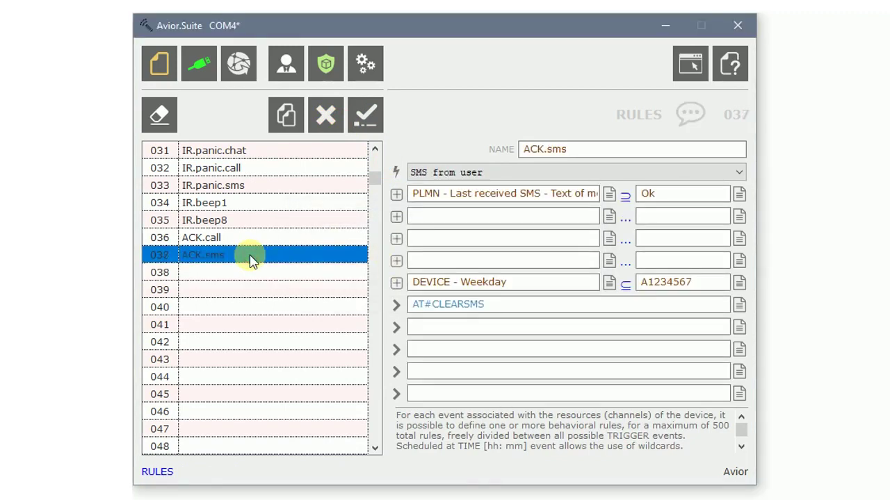
left_click(297, 120)
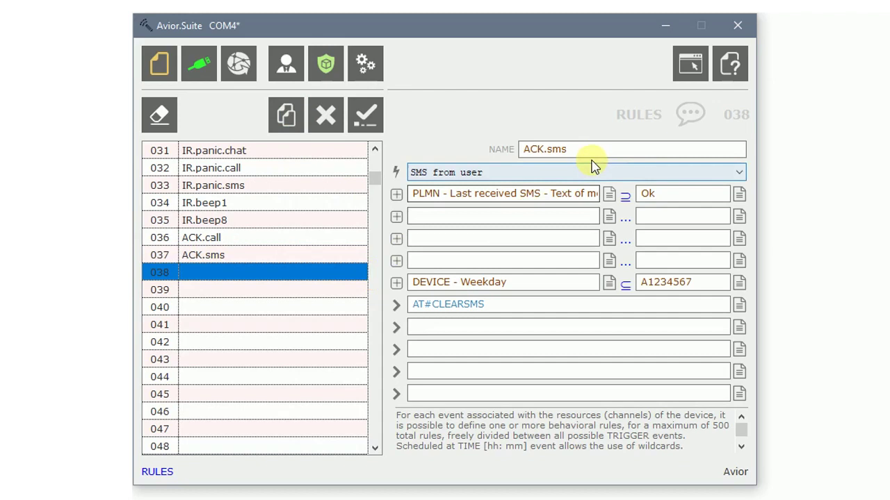
left_click(250, 273)
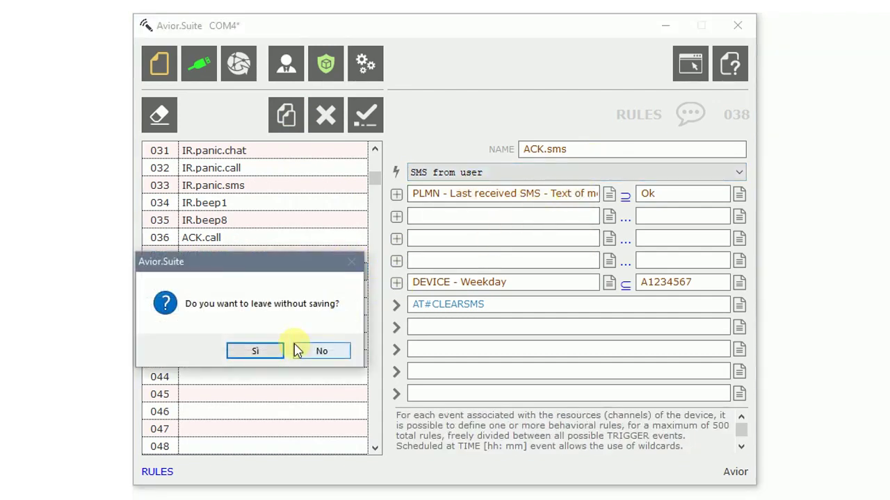
left_click(319, 352)
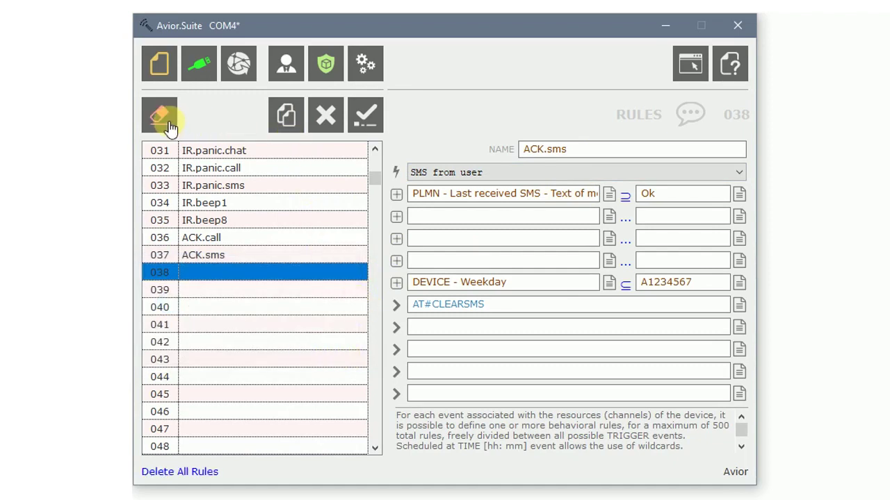
left_click(321, 70)
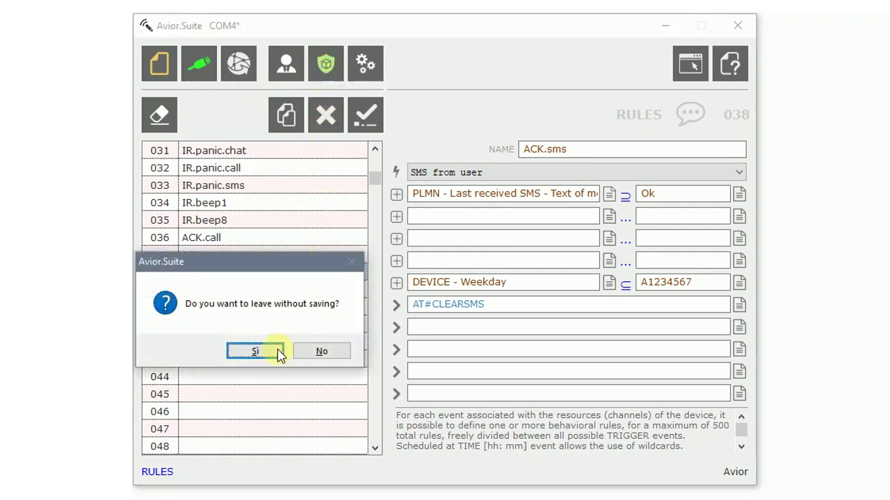
left_click(277, 353)
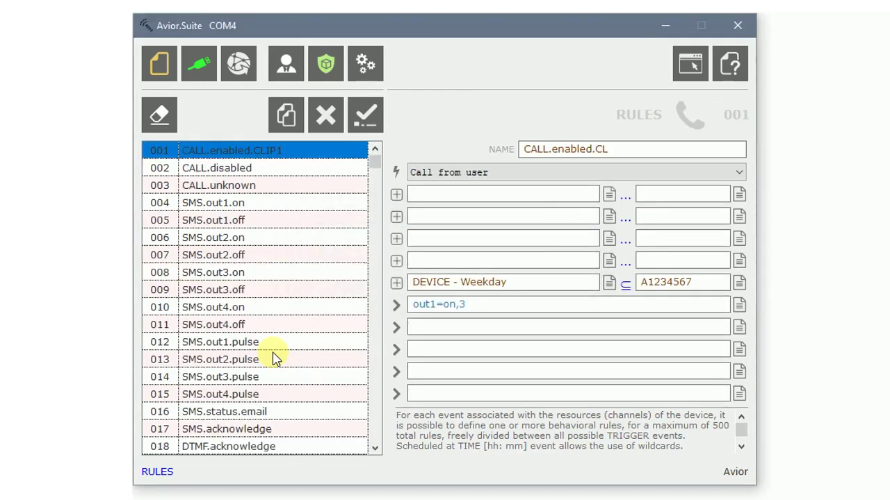
Open the 001 DEVICE configuration entry, briefly checking the PLMN cellular settings.
left_click(373, 78)
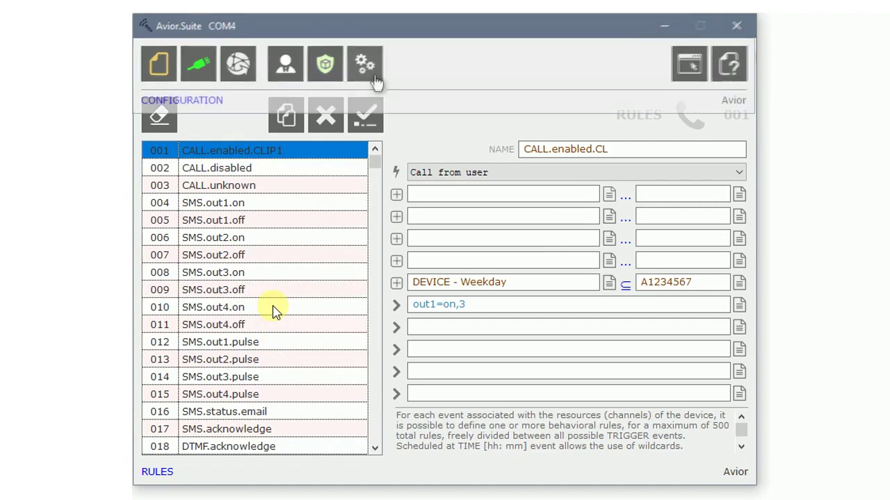
left_click(314, 151)
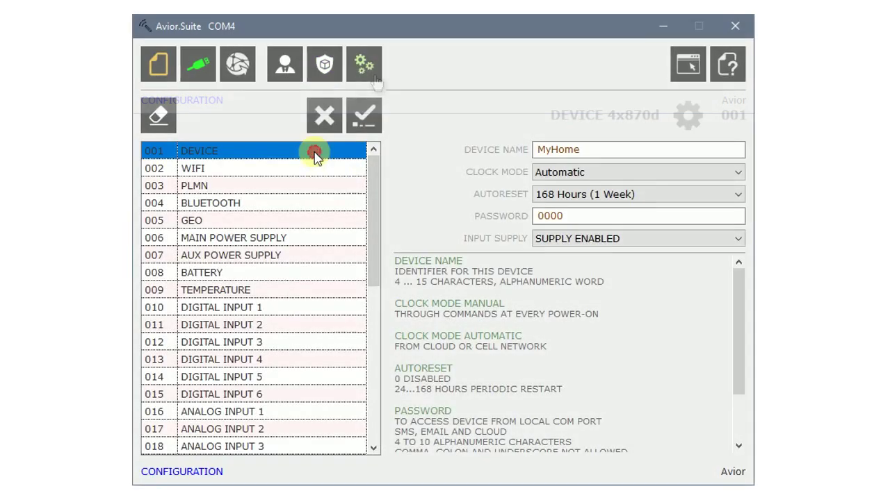
left_click(310, 185)
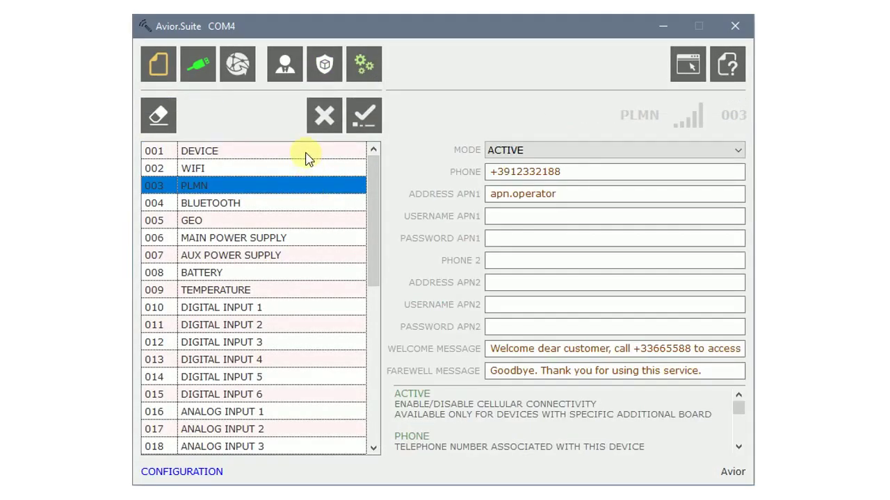
left_click(308, 153)
Edit the device name, keep Automatic clock mode, and send the DEVICE settings.
left_click(617, 154)
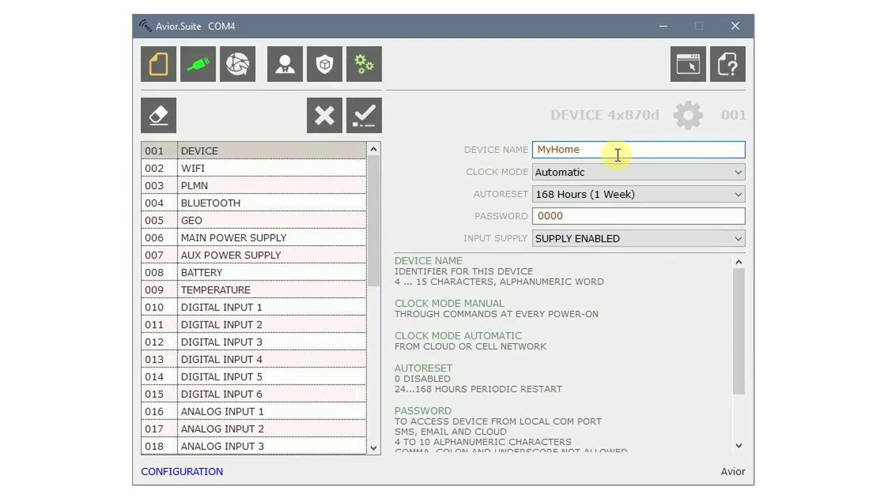
type("§Offic")
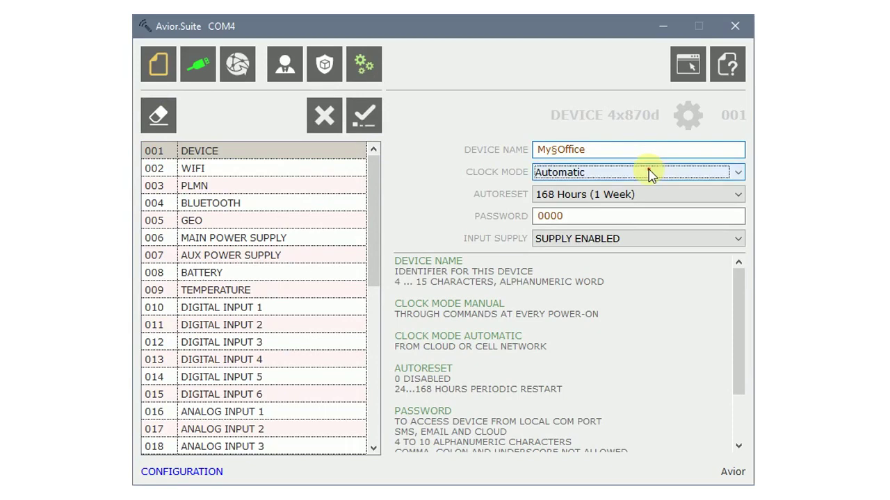
left_click(642, 172)
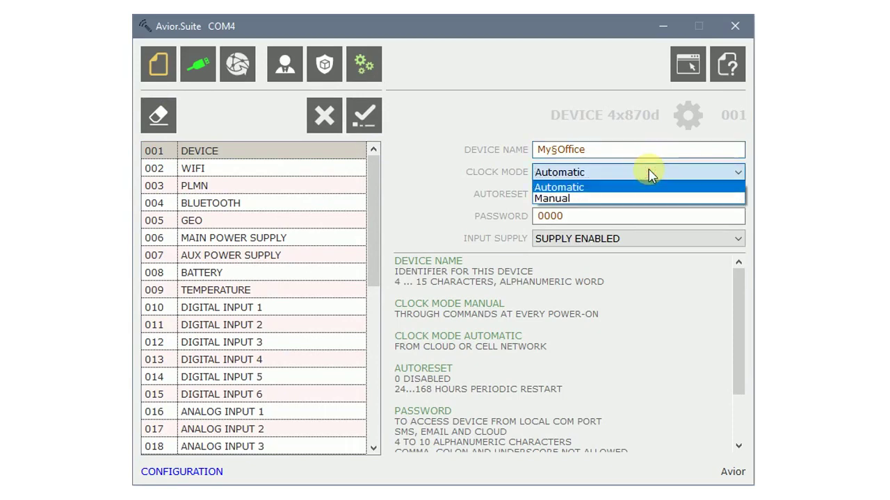
left_click(643, 173)
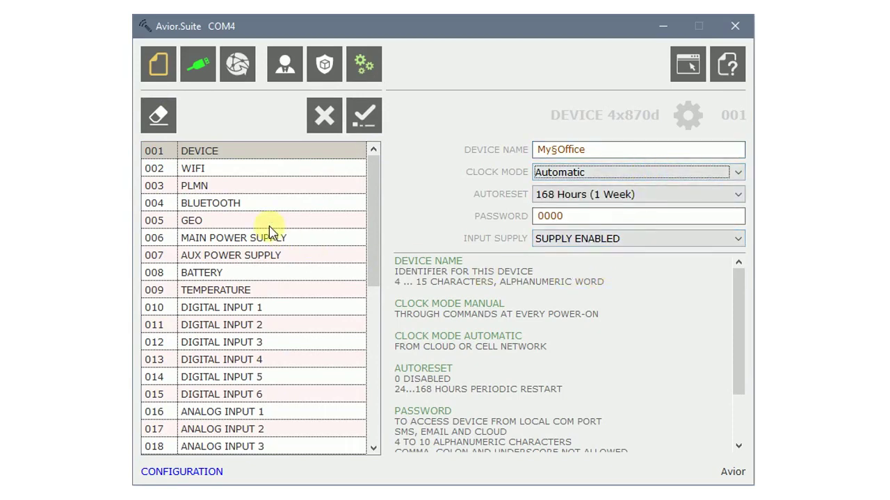
scroll(270, 232, "down", 2)
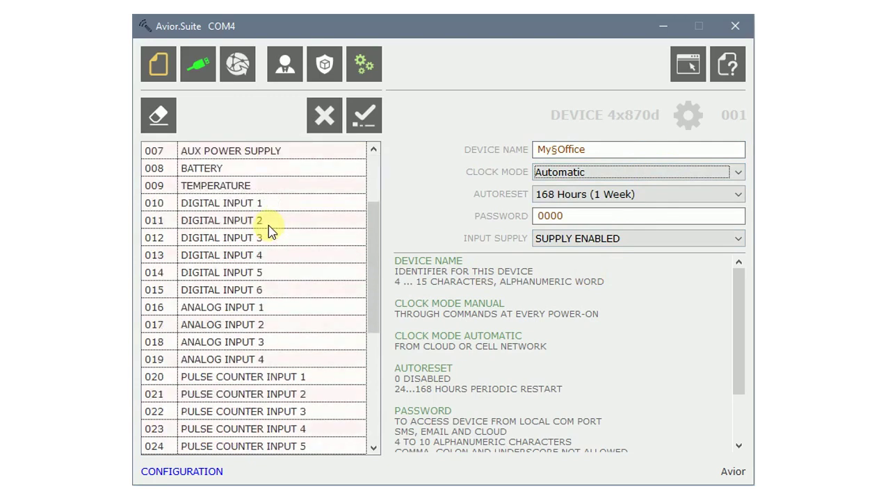
left_click(288, 207)
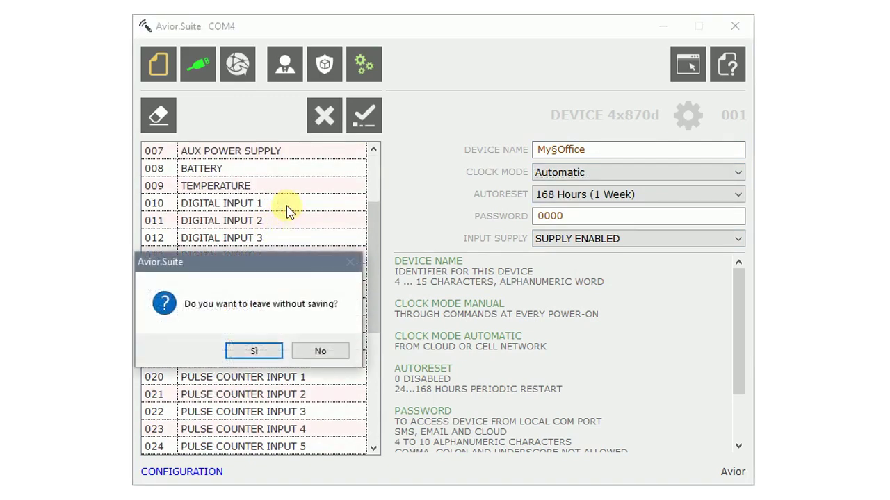
left_click(317, 352)
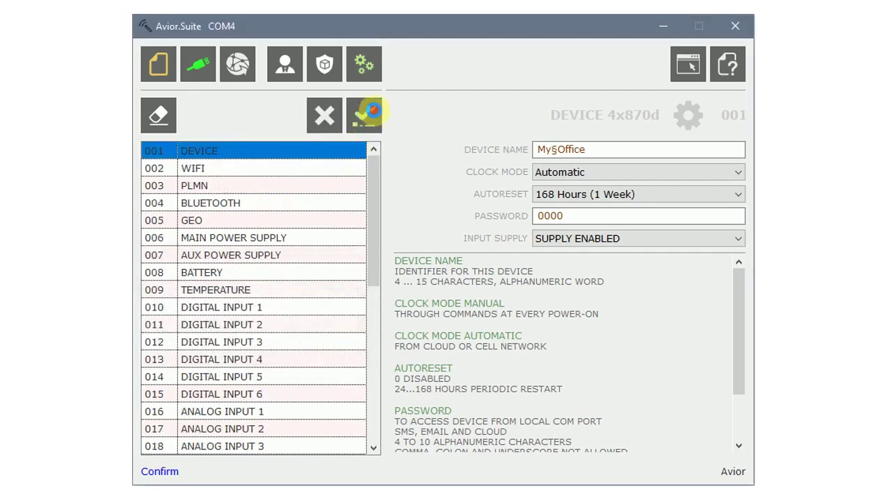
left_click(372, 111)
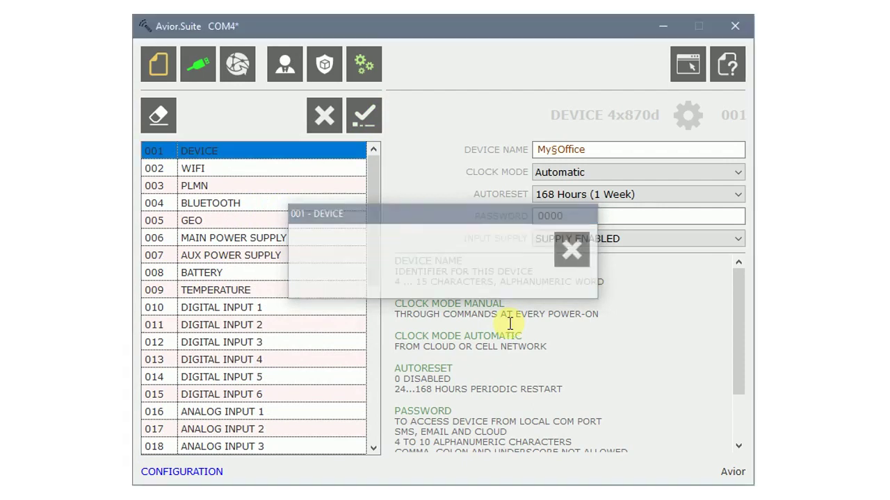
Set DIGITAL INPUT 1 to ACTIVE, rename it Door, and upload it to the device.
left_click(288, 305)
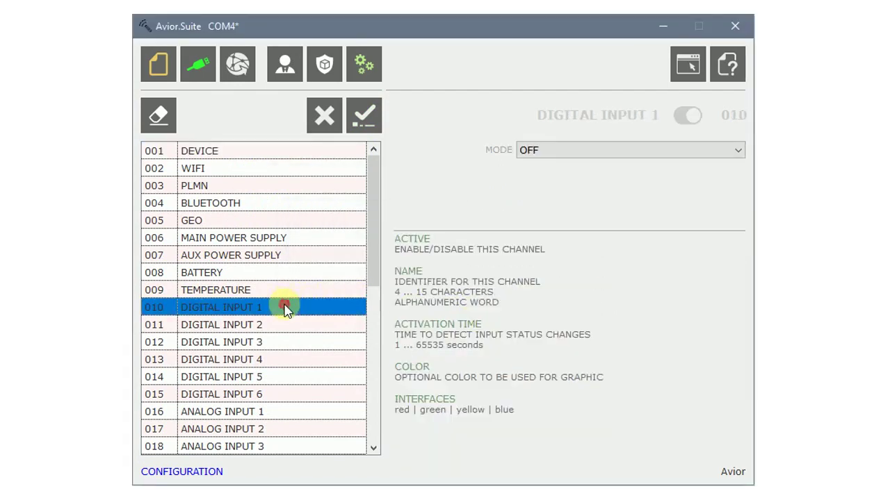
left_click(613, 157)
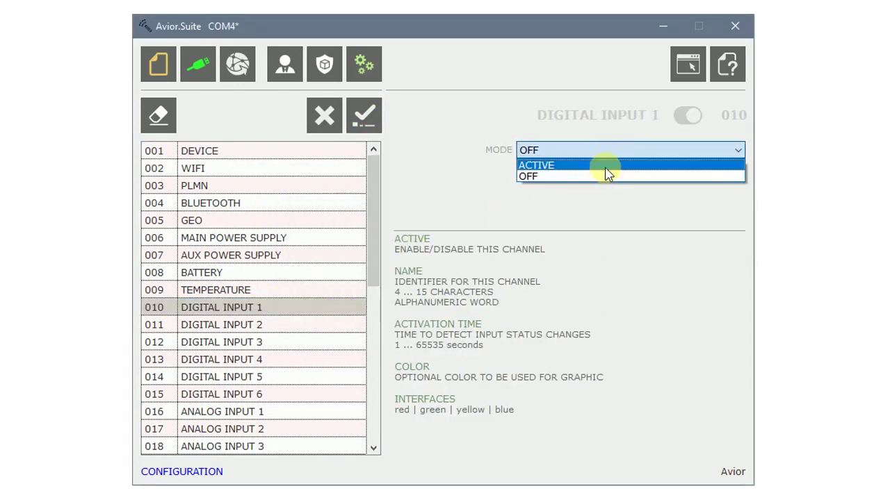
left_click(604, 165)
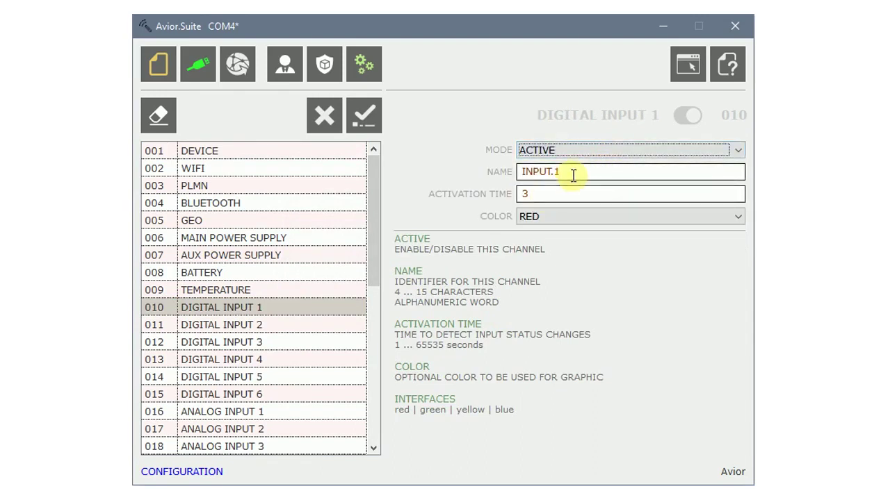
key("Tab")
type("Do")
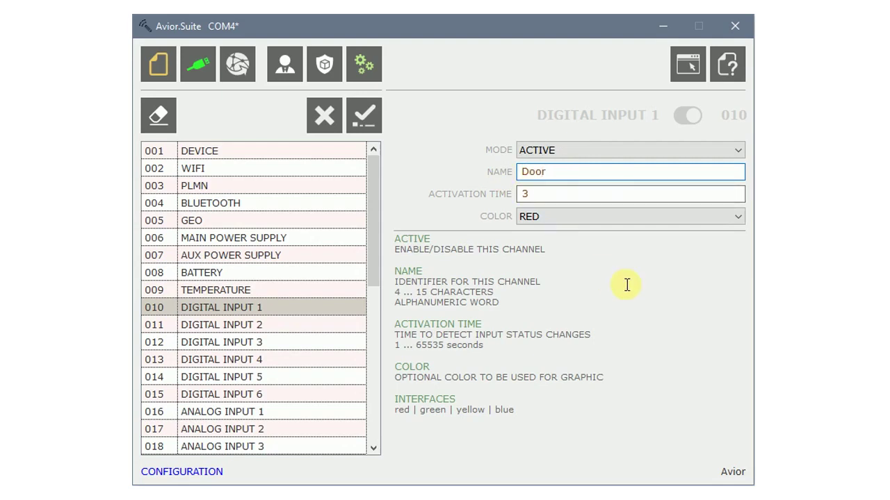
left_click(370, 121)
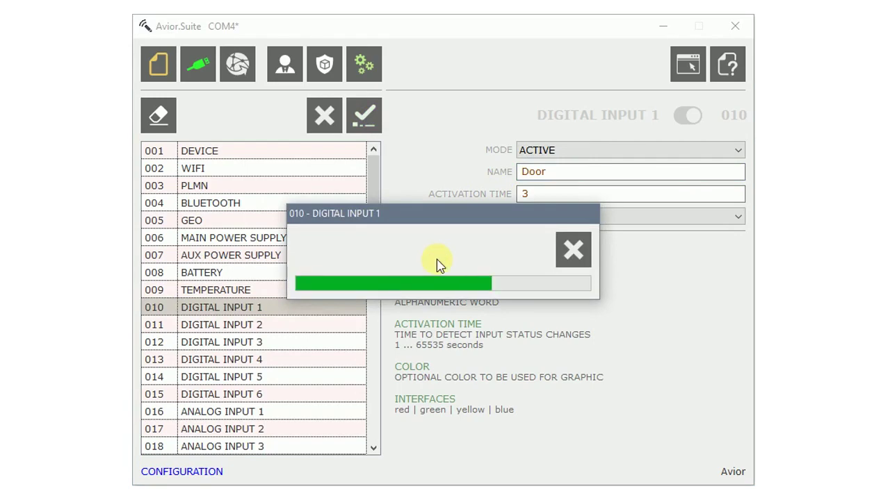
scroll(320, 294, "down", 2)
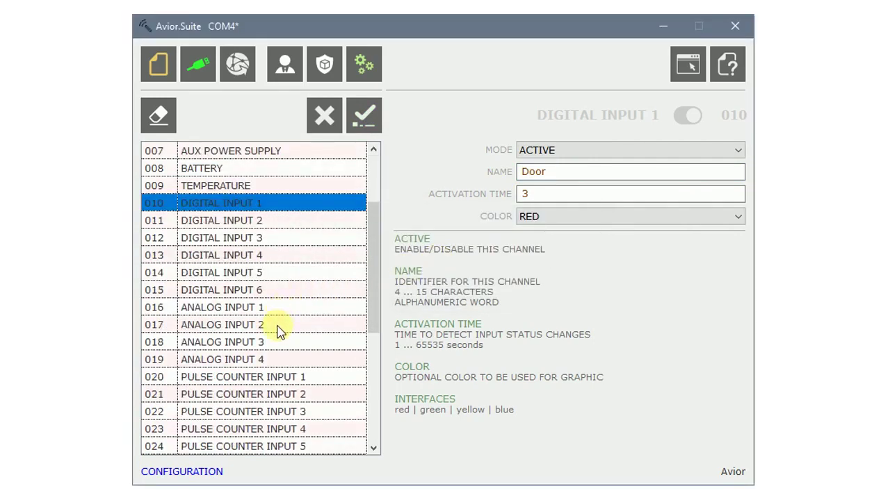
Switch ANALOG INPUT 2 to VOLTAGE 0...10 V mode and check its name ain2.
left_click(280, 326)
left_click(736, 153)
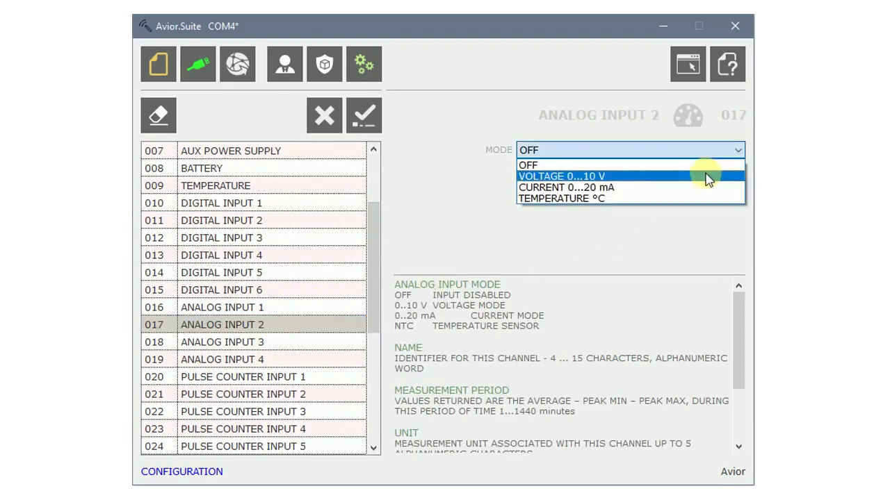
left_click(708, 176)
left_click(543, 172)
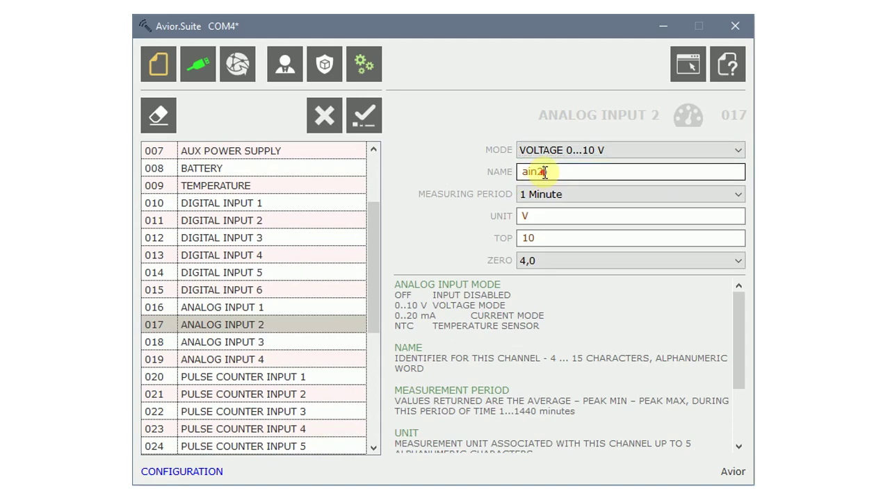
double_click(544, 172)
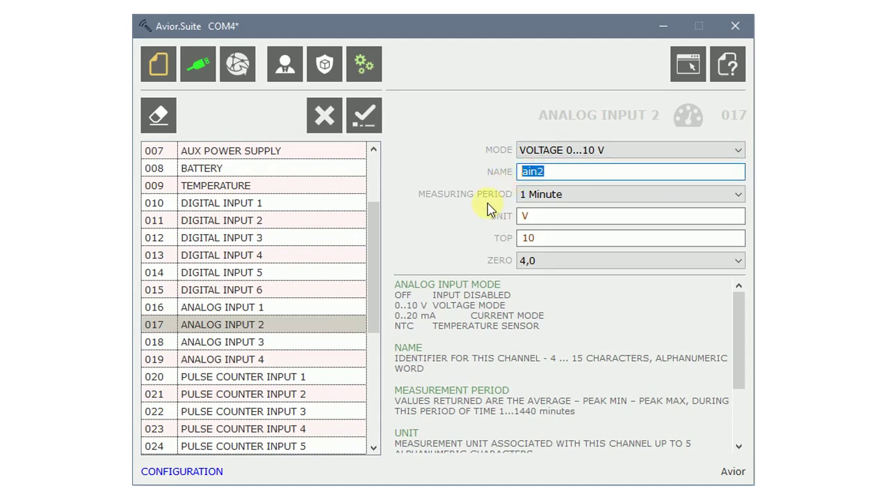
Keep the 1 Minute period, set ZERO to 0, and send Analog Input 2.
left_click(564, 198)
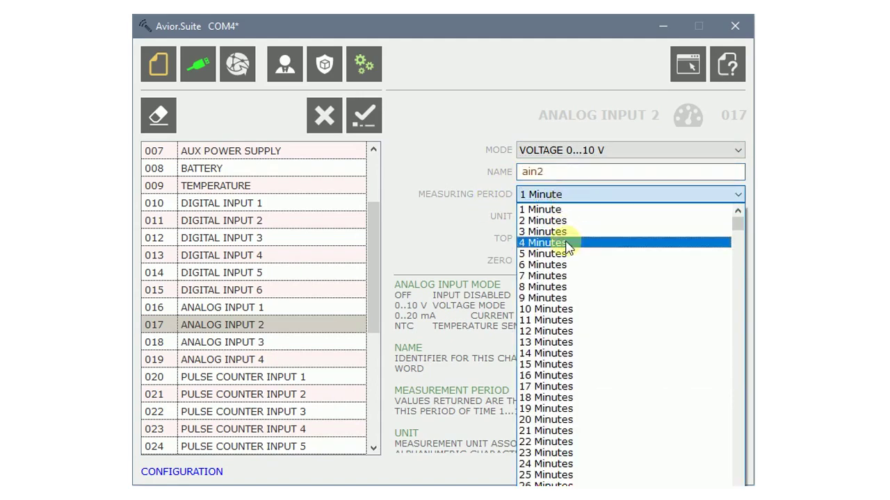
left_click(560, 209)
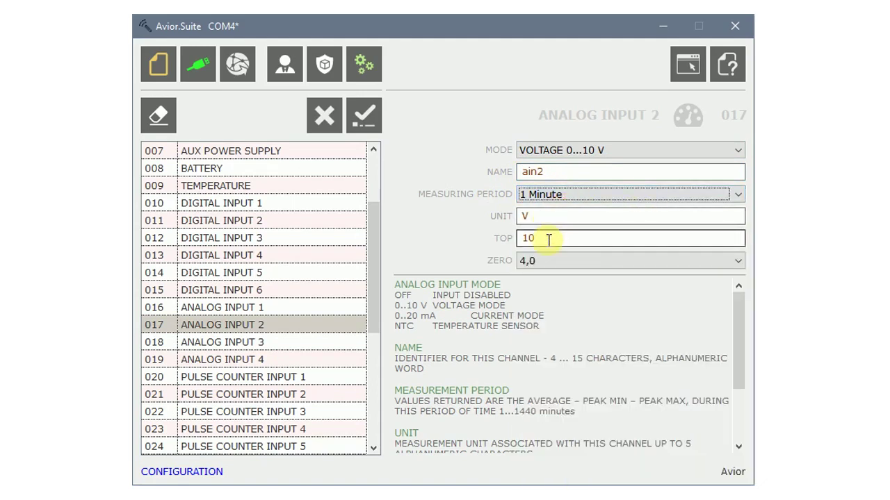
left_click(735, 265)
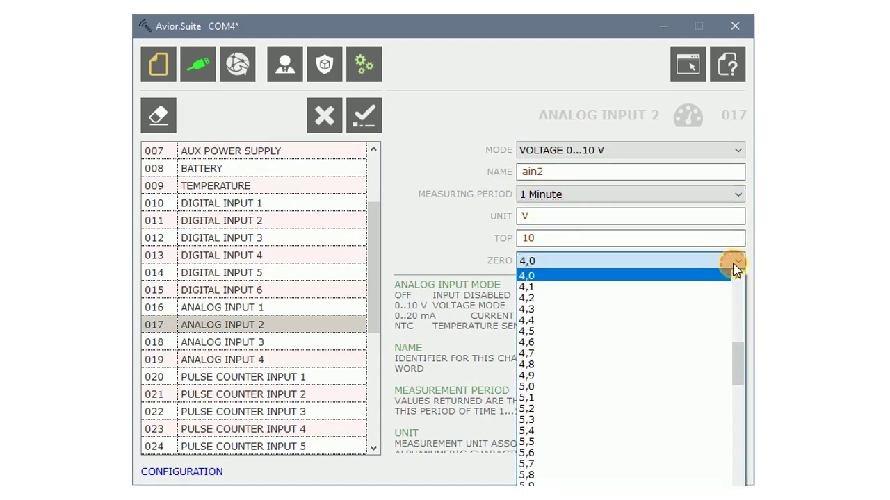
left_click_drag(739, 360, 739, 288)
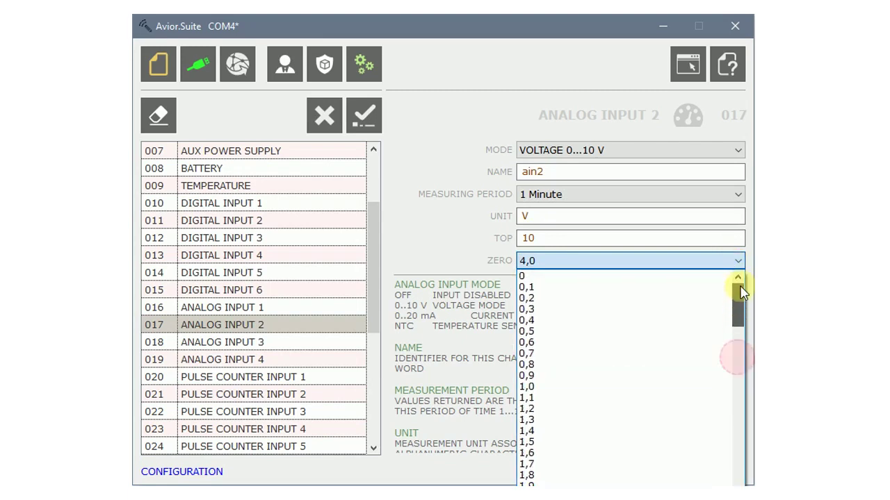
left_click(697, 276)
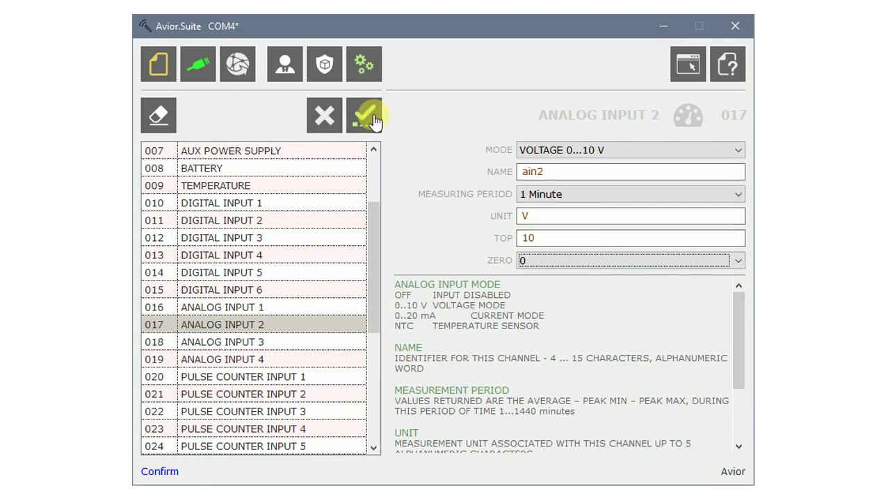
left_click(368, 117)
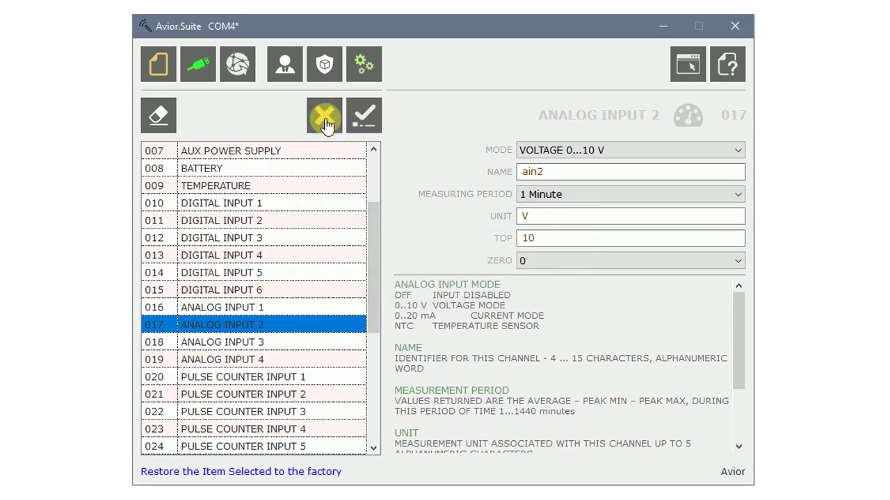
Reset Analog Input 2 to factory mode OFF and resend the configuration to the device.
left_click(325, 118)
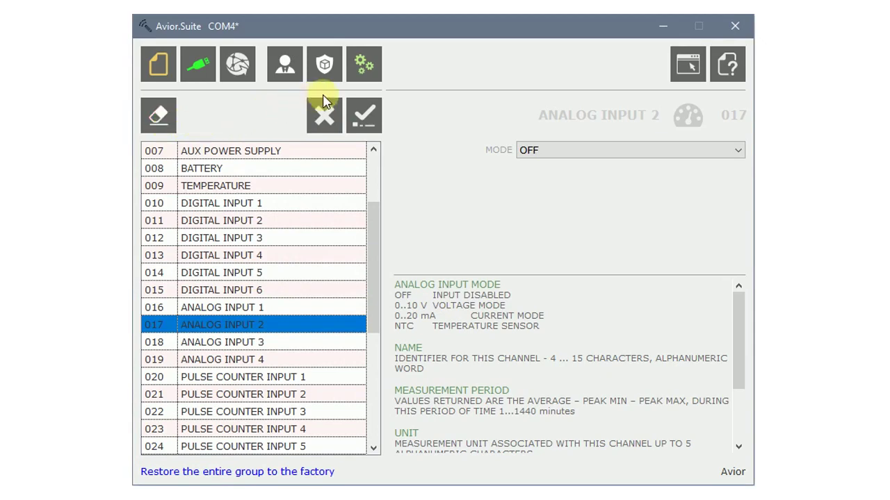
scroll(466, 306, "down", 3)
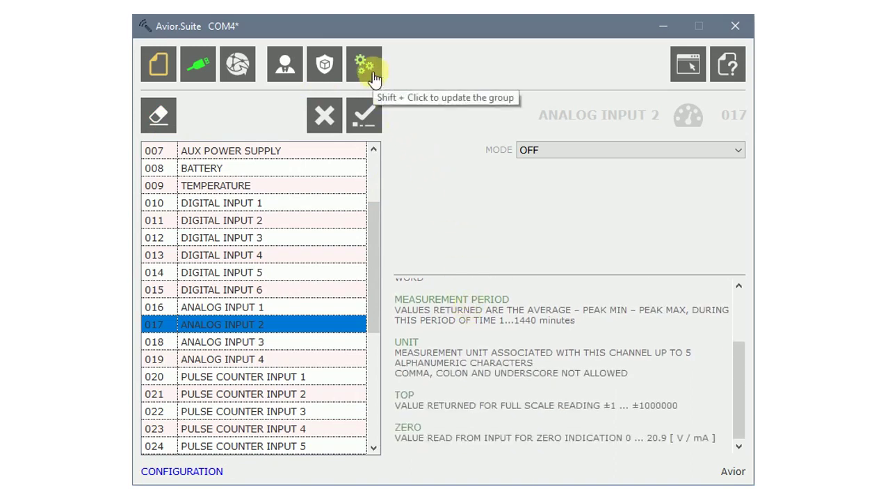
left_click(372, 76)
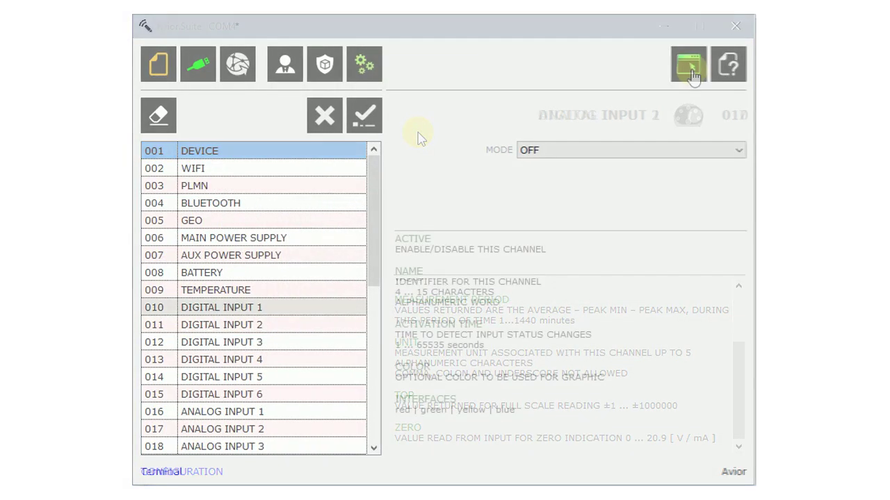
left_click(688, 65)
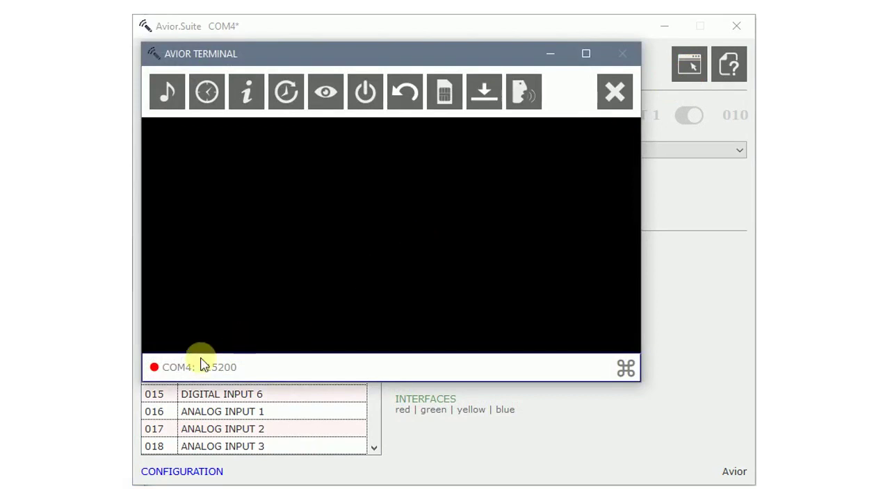
Connect the terminal to the device on COM4.
left_click(178, 371)
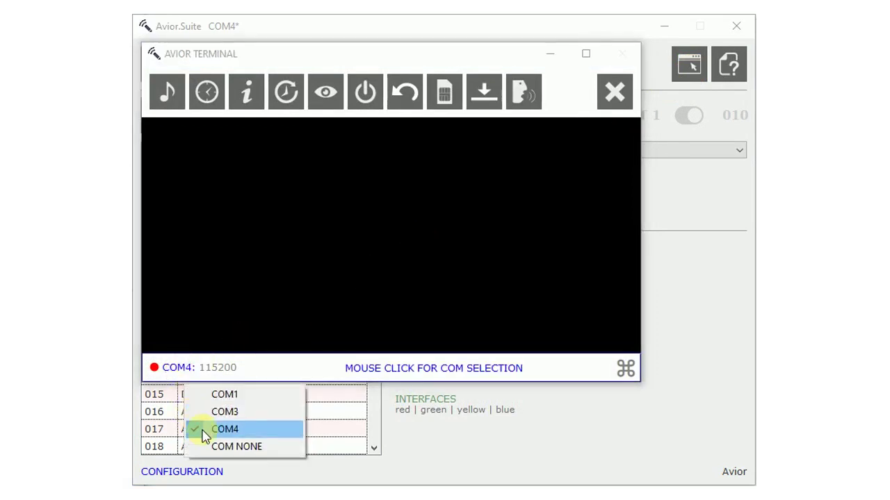
left_click(202, 429)
left_click(279, 205)
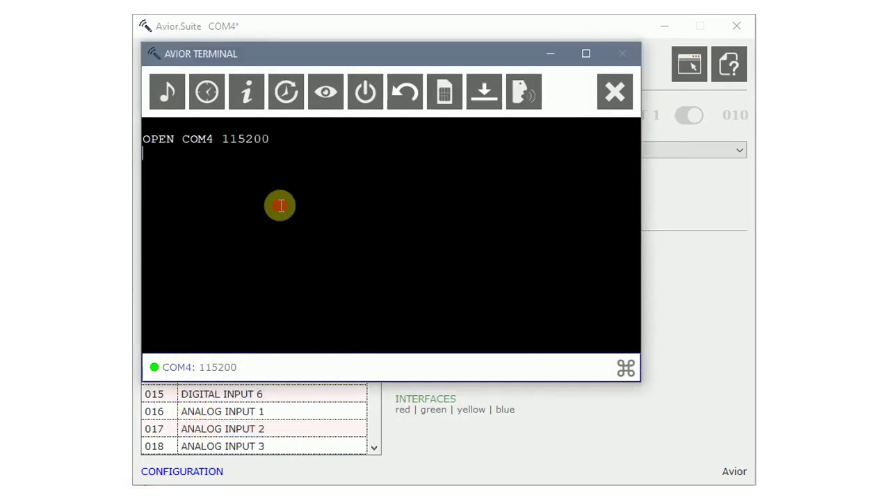
type("out1=1")
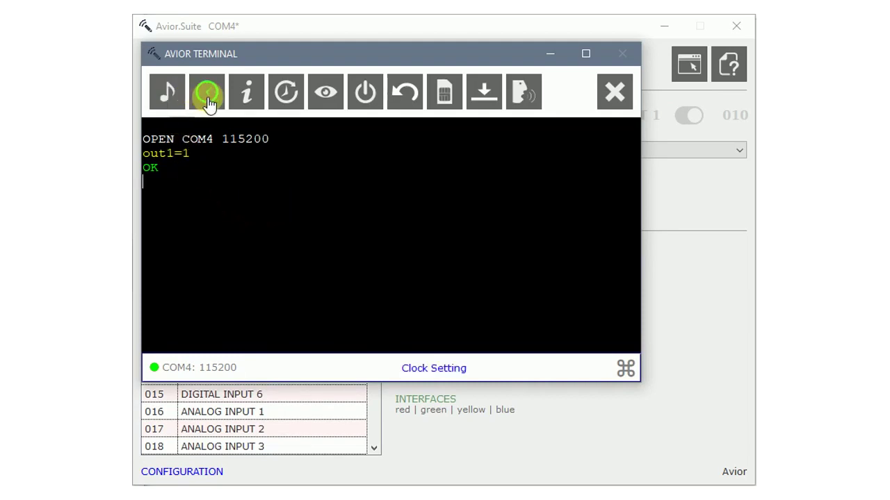
Read the device info, its last logged events, and the current input and relay status.
left_click(238, 101)
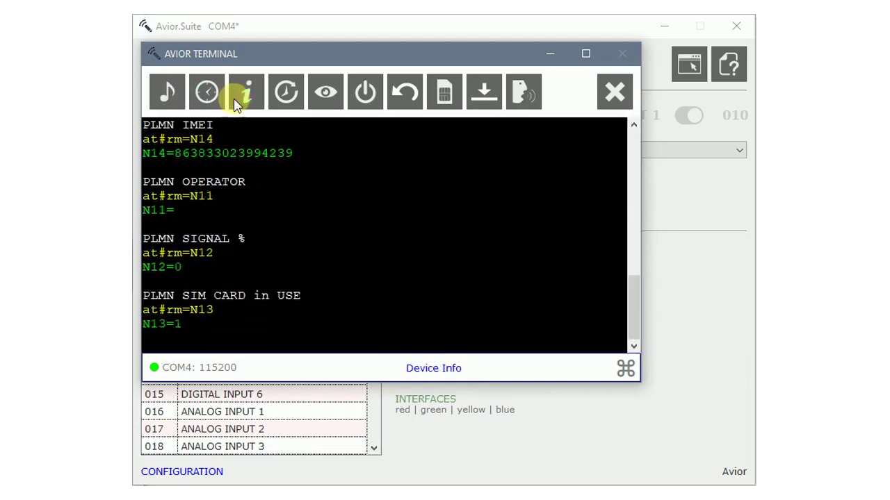
left_click(282, 108)
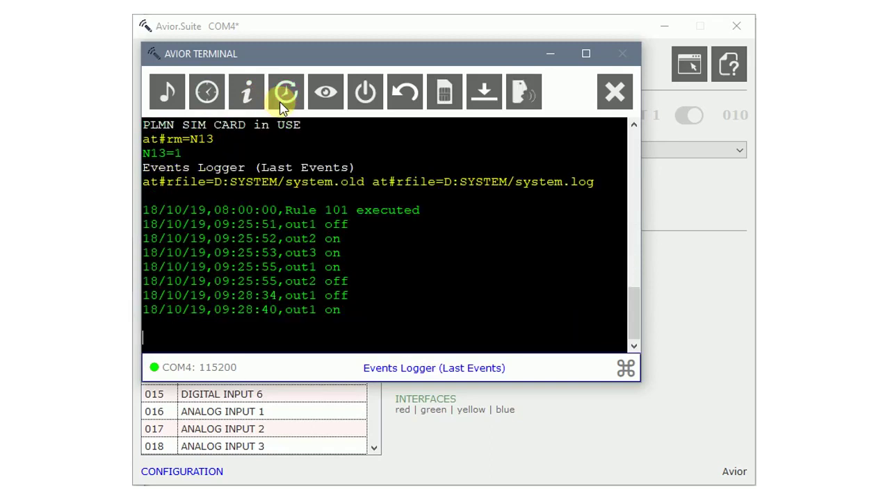
left_click(321, 104)
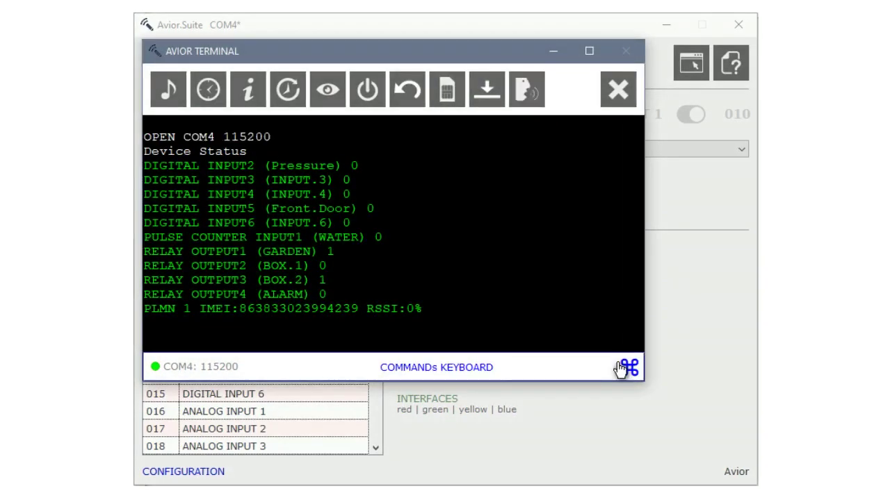
Browse the AviorKbds predefined commands list, then close it and the terminal.
left_click(621, 369)
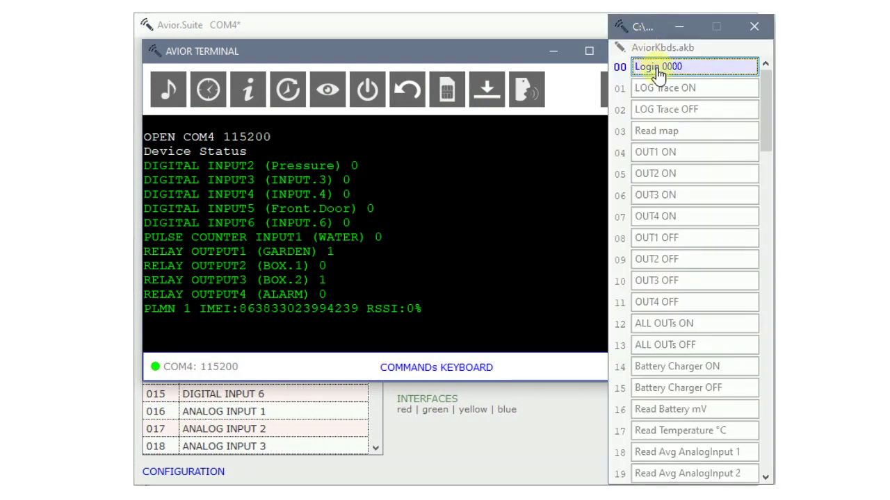
scroll(656, 77, "down", 1)
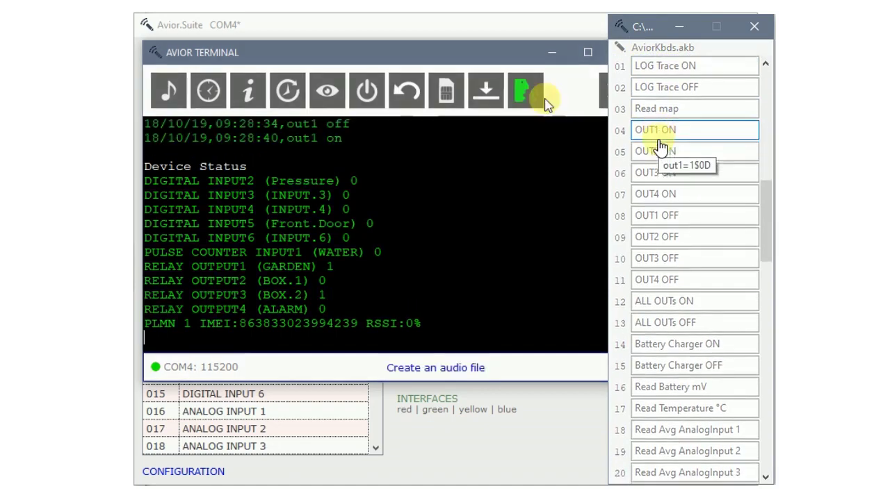
scroll(659, 153, "down", 2)
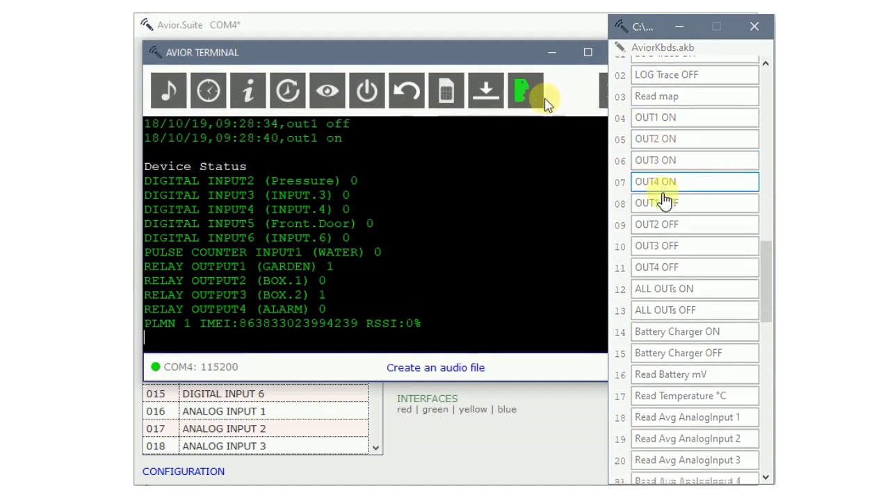
scroll(665, 235, "down", 1)
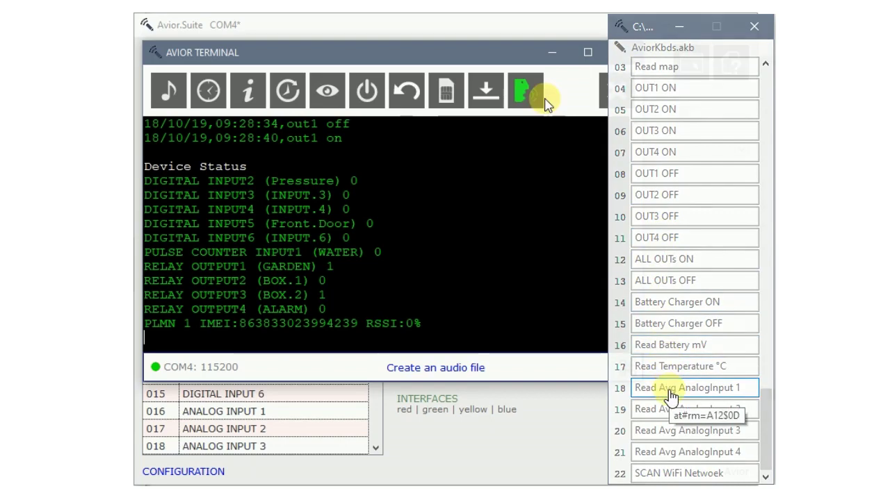
left_click(669, 394)
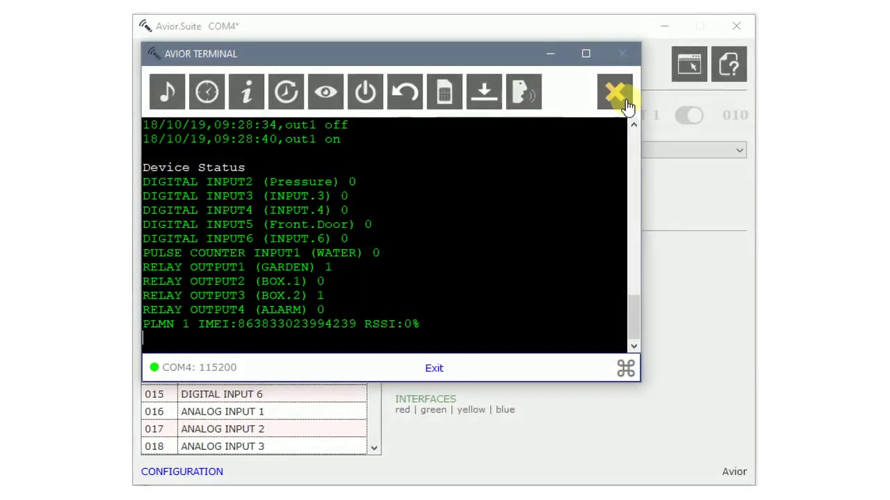
left_click(615, 93)
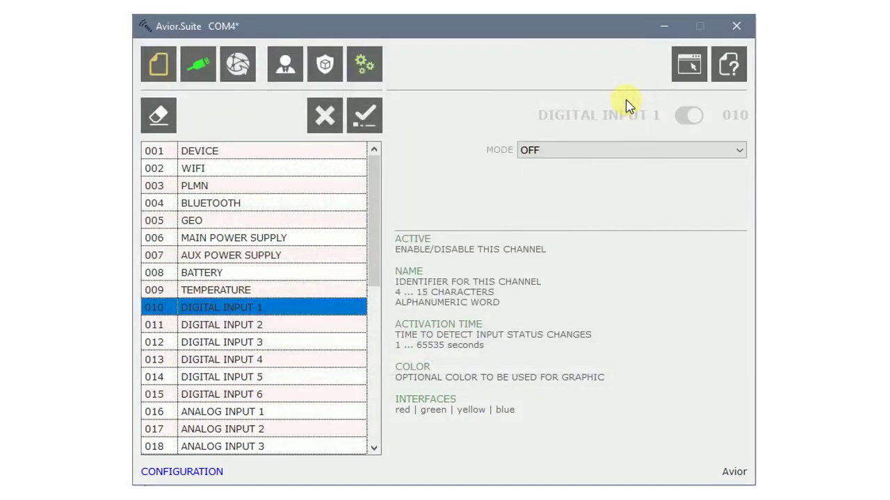